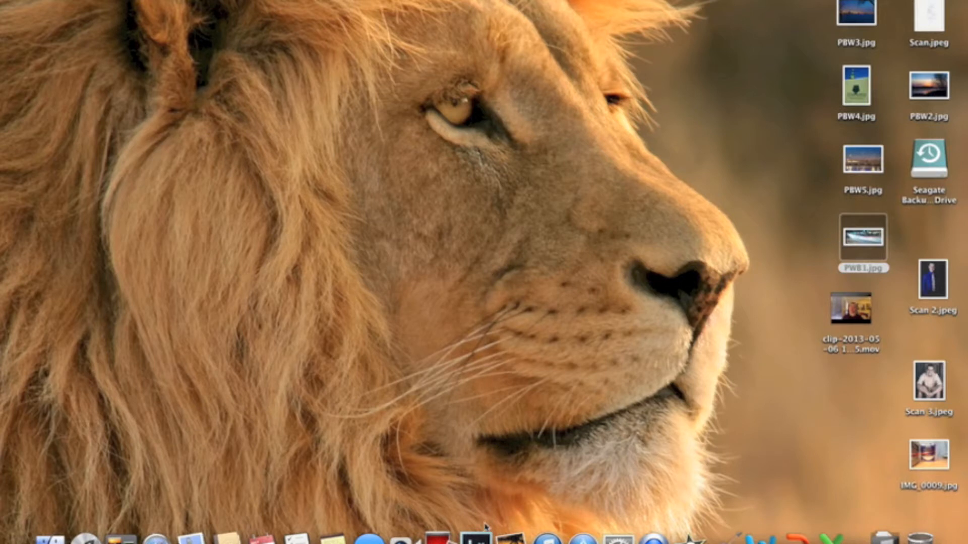
Launch Lightroom and open the night street photo with white light trails from the library's full photo collection
left_click(481, 539)
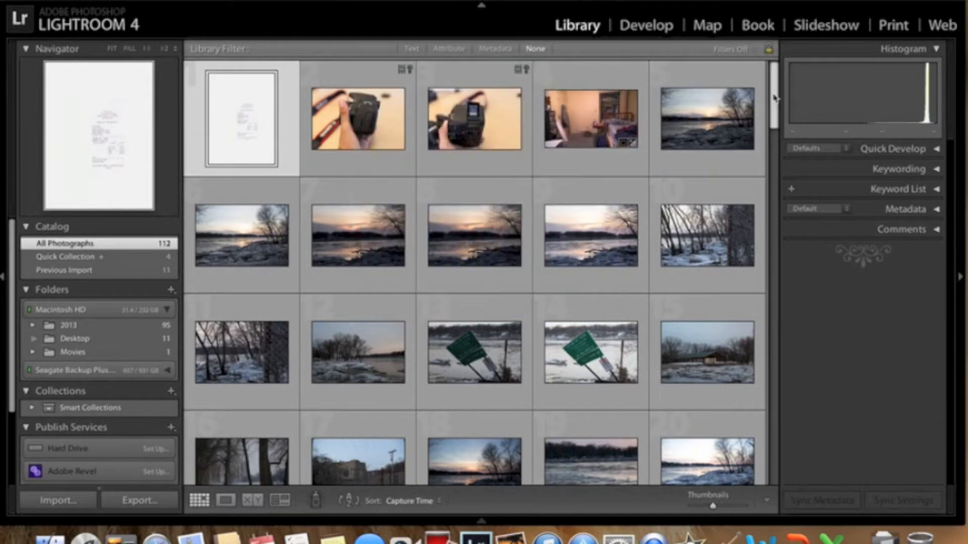
scroll(776, 99, "down", 5)
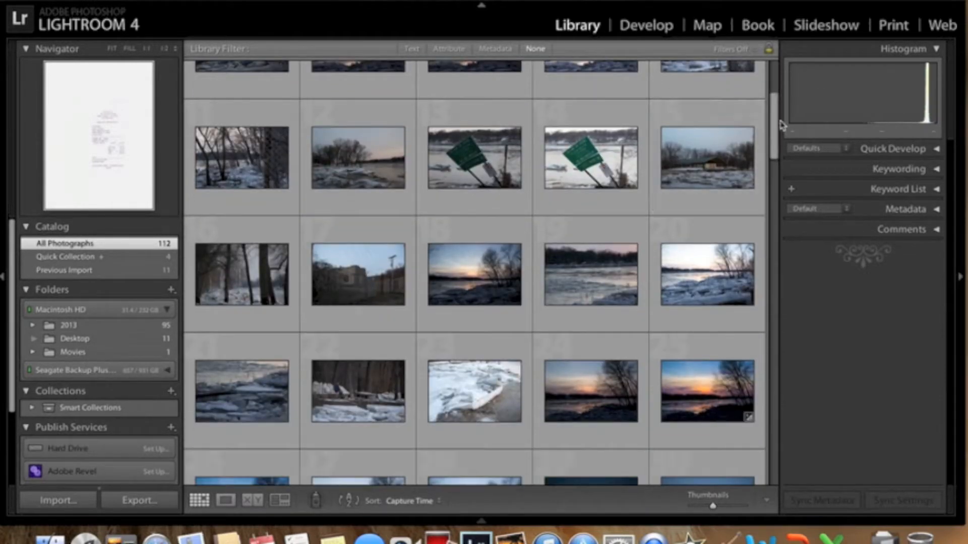
left_click_drag(778, 119, 768, 422)
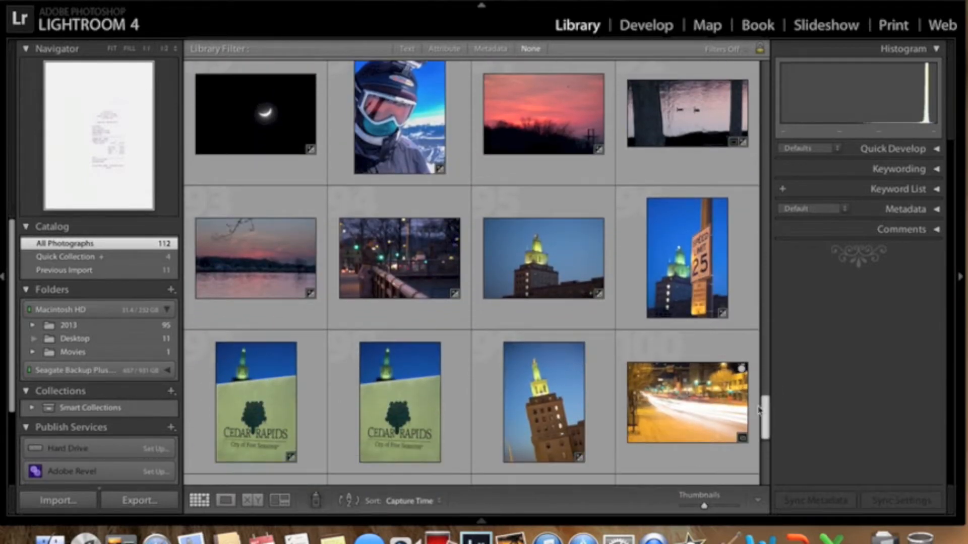
left_click(652, 389)
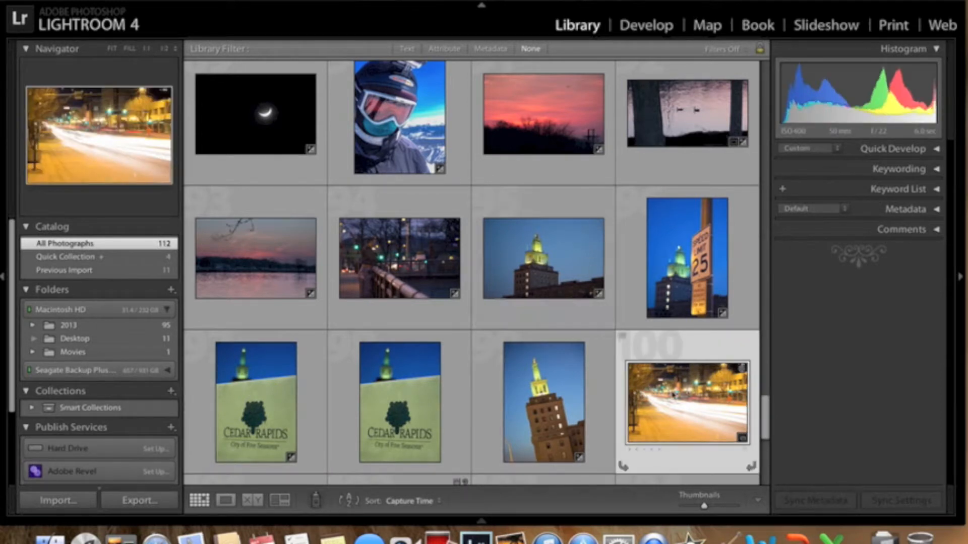
double_click(678, 402)
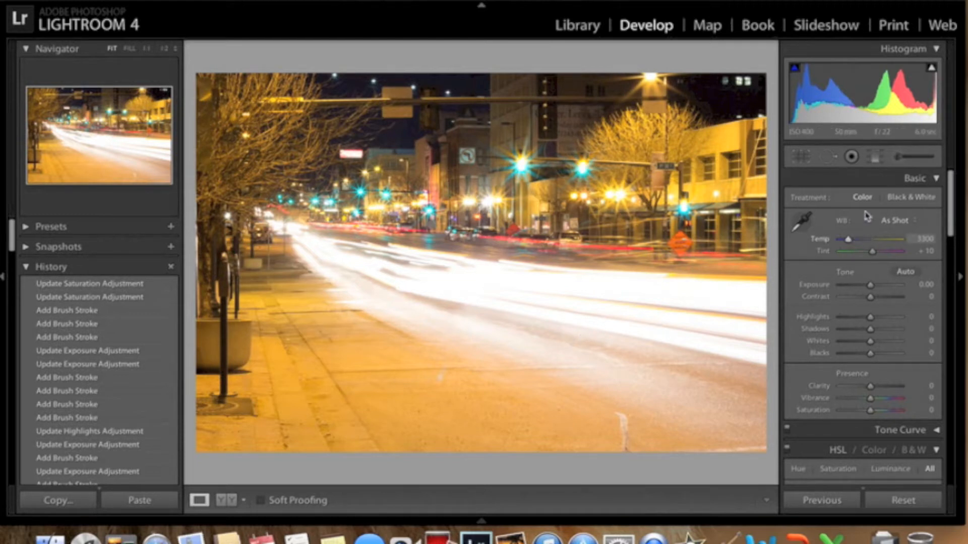
Cool the street photo's white balance by setting the temperature to 2320
scroll(867, 363, "down", 1)
scroll(865, 353, "up", 1)
left_click_drag(850, 246, 844, 247)
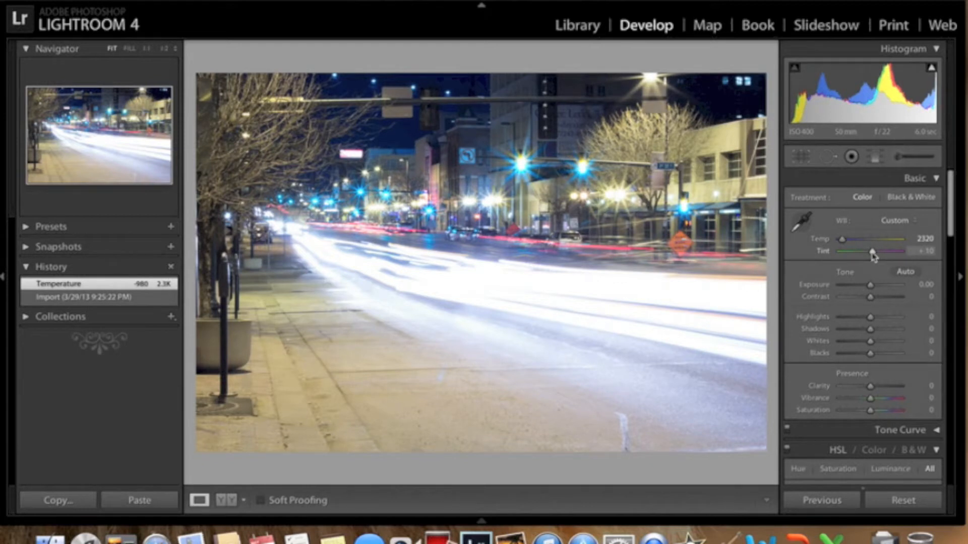
Try the tint at -37 and at -103, resetting it to its default after each trial
mouse_move(874, 255)
left_mouse_down()
mouse_move(886, 253)
mouse_move(854, 253)
mouse_move(864, 254)
left_mouse_up()
double_click(863, 254)
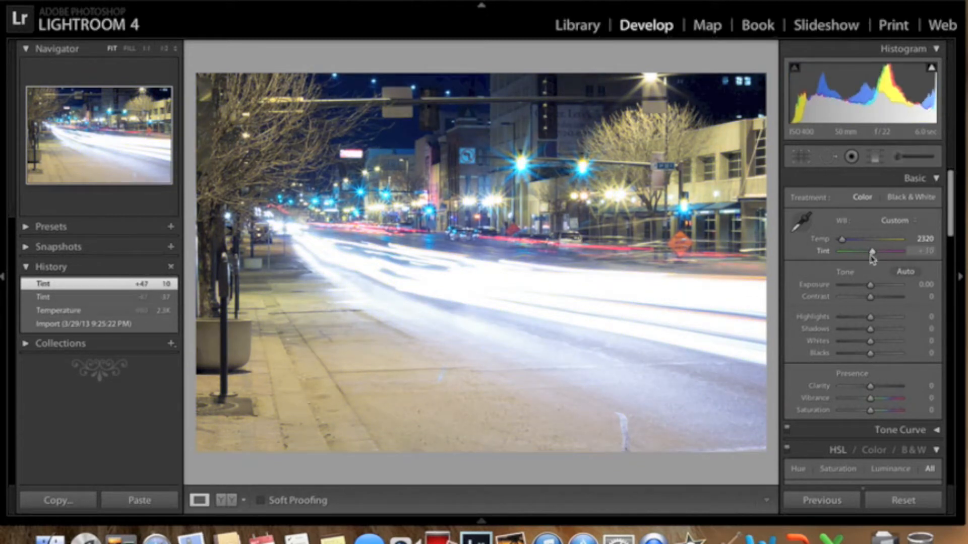
left_click_drag(873, 254, 852, 256)
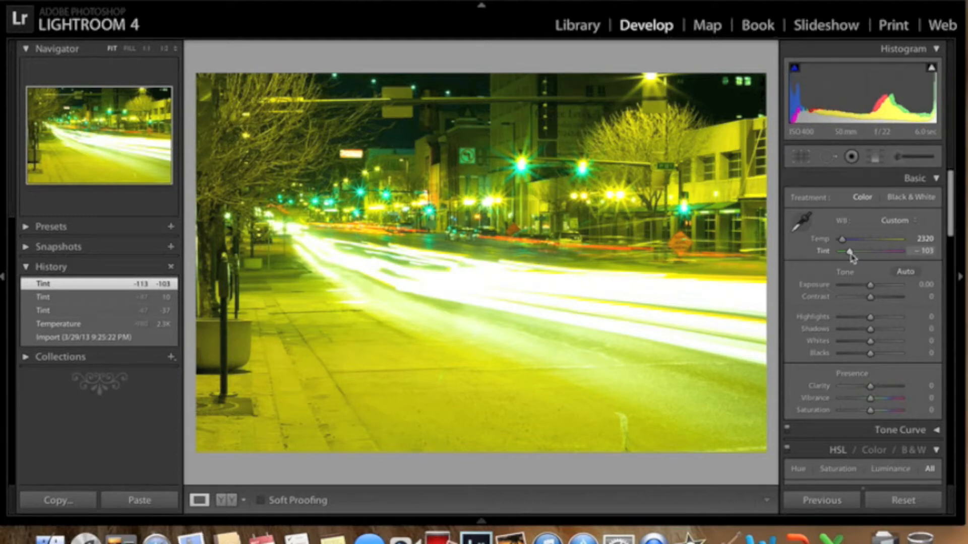
double_click(851, 254)
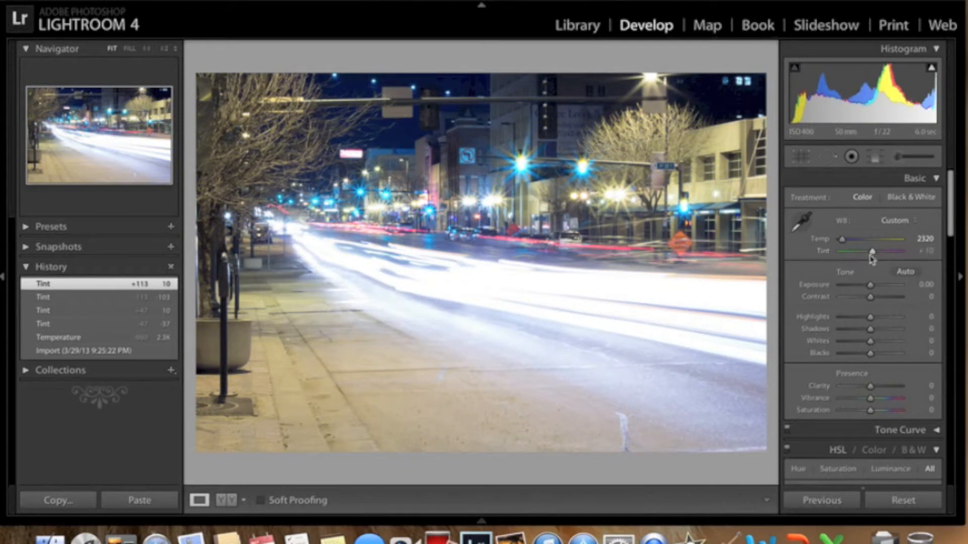
Try Exposure at -2.25 and Contrast at -87, resetting each one to 0
scroll(857, 287, "down", 1)
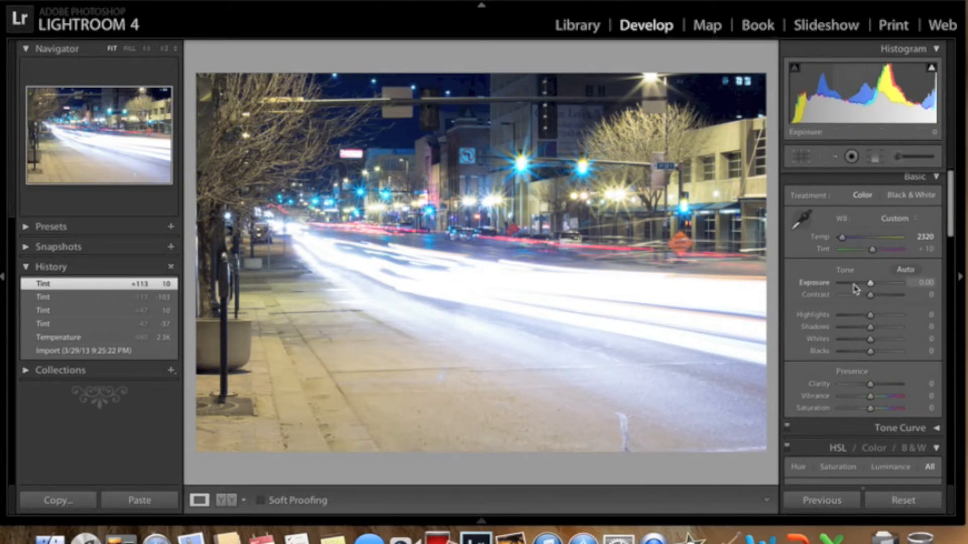
scroll(858, 287, "down", 3)
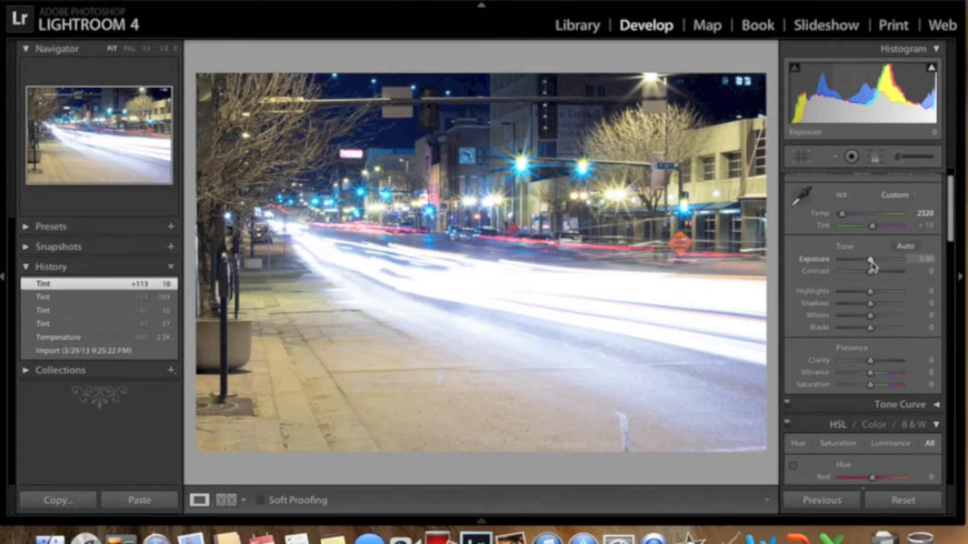
left_click_drag(871, 261, 860, 262)
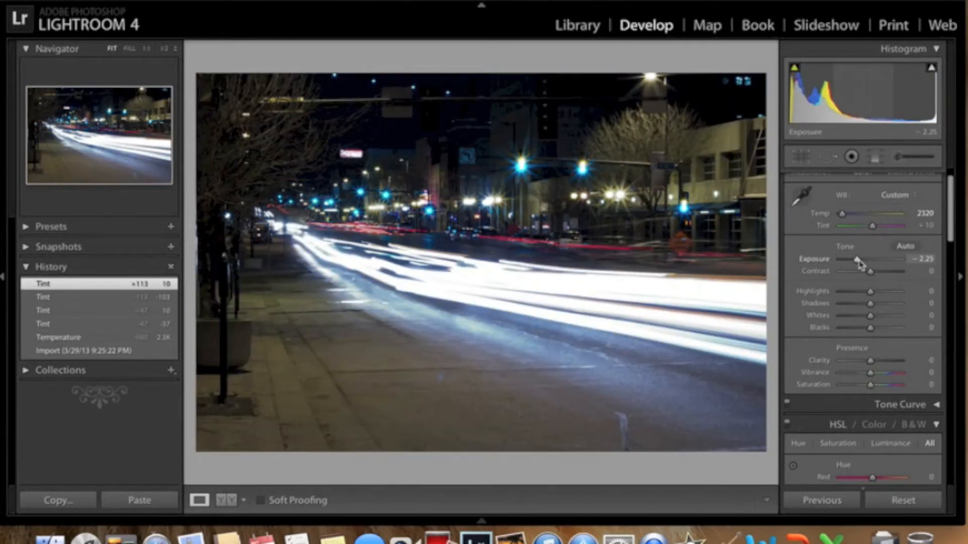
double_click(859, 262)
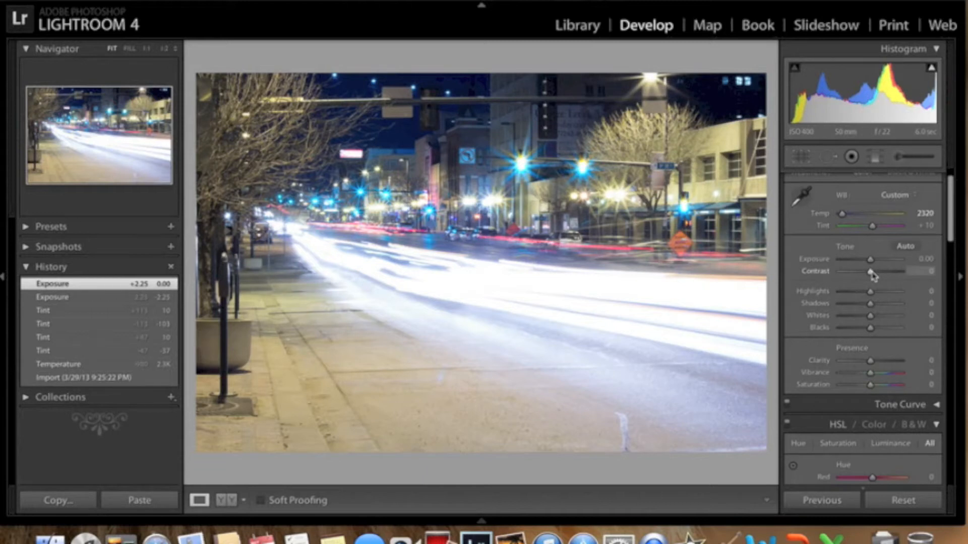
left_click_drag(872, 276, 842, 275)
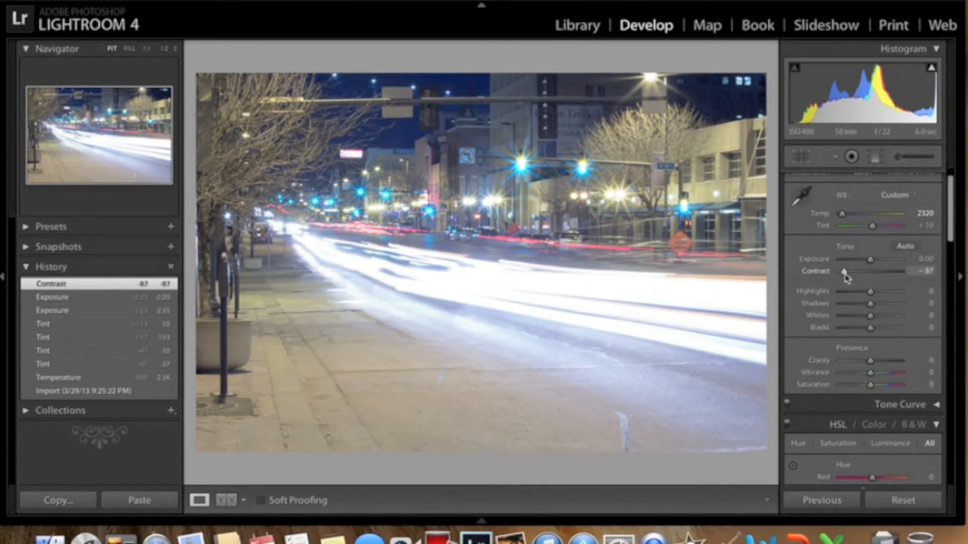
double_click(848, 275)
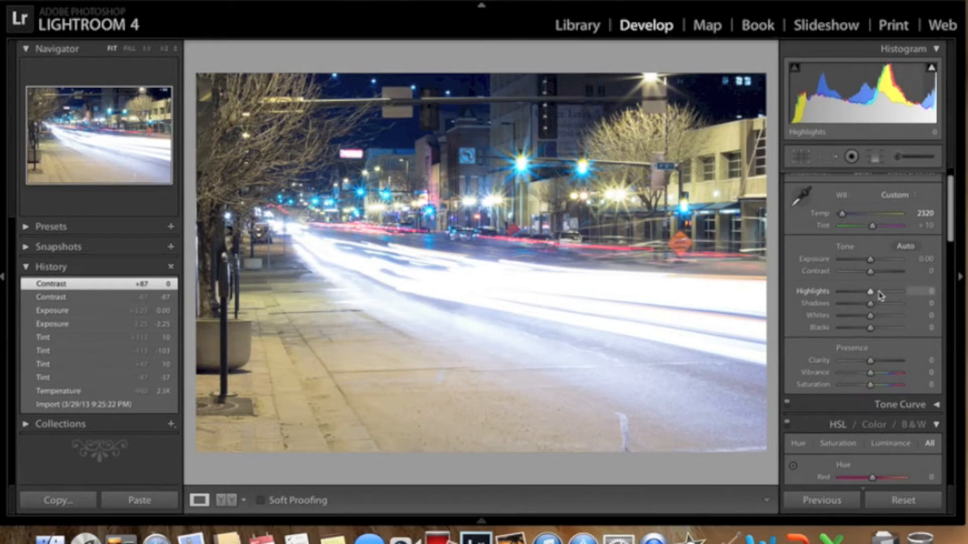
Lower the photo's Highlights to -66
left_click_drag(872, 297, 851, 297)
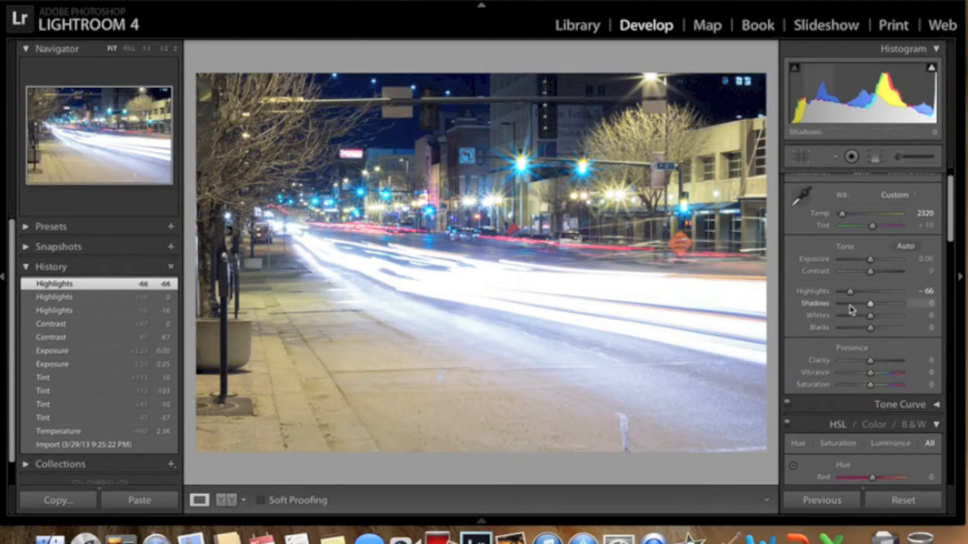
Try Shadows at +100, inspect the dark buildings up close, and reset Shadows to 0
left_click_drag(870, 303, 914, 311)
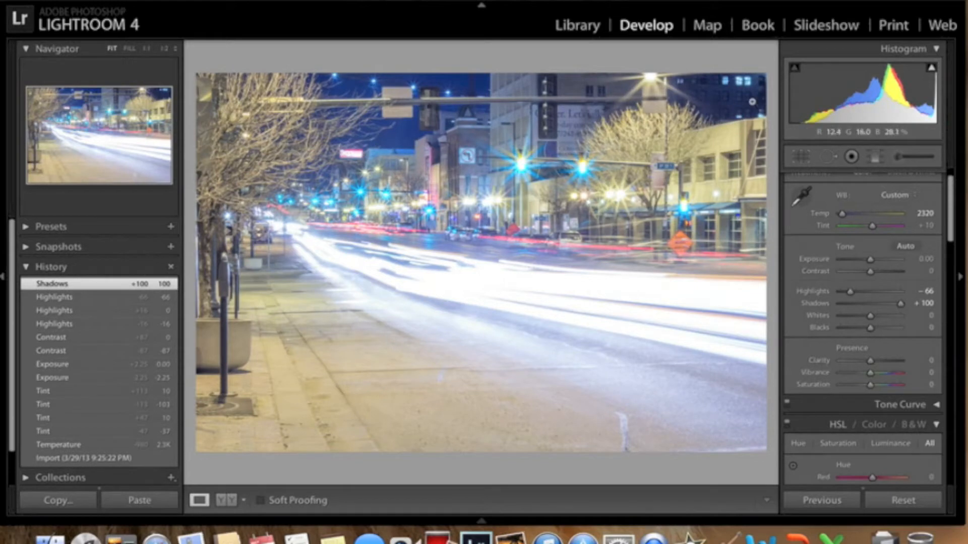
left_click(722, 103)
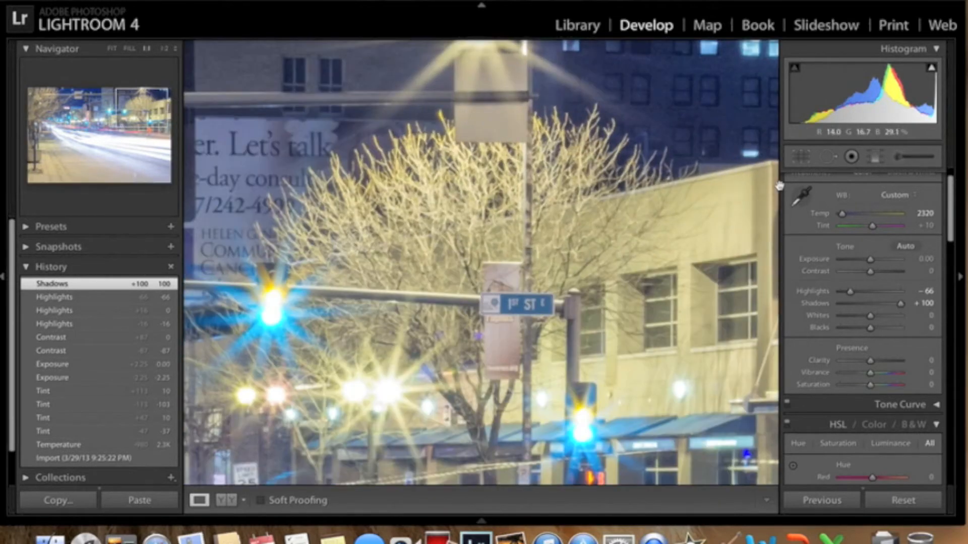
double_click(898, 305)
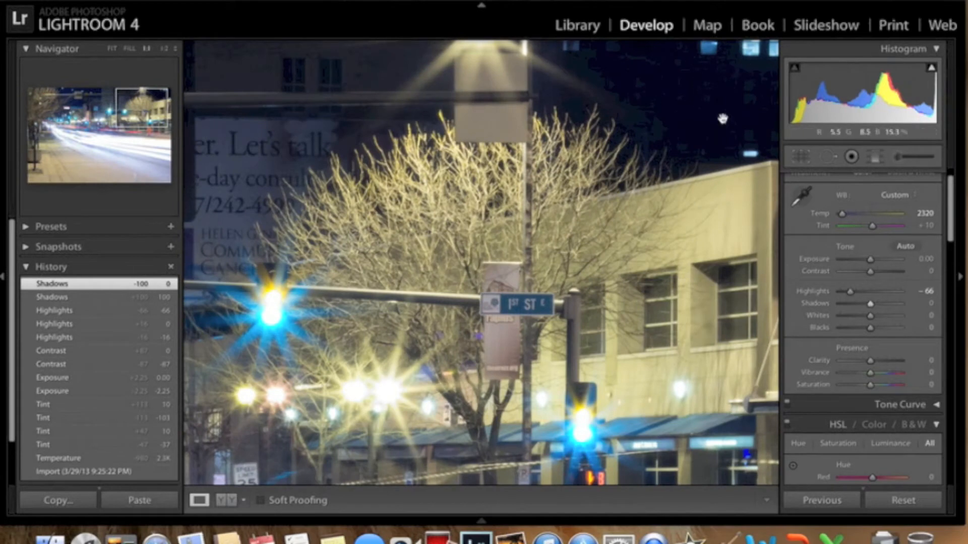
left_click(610, 310)
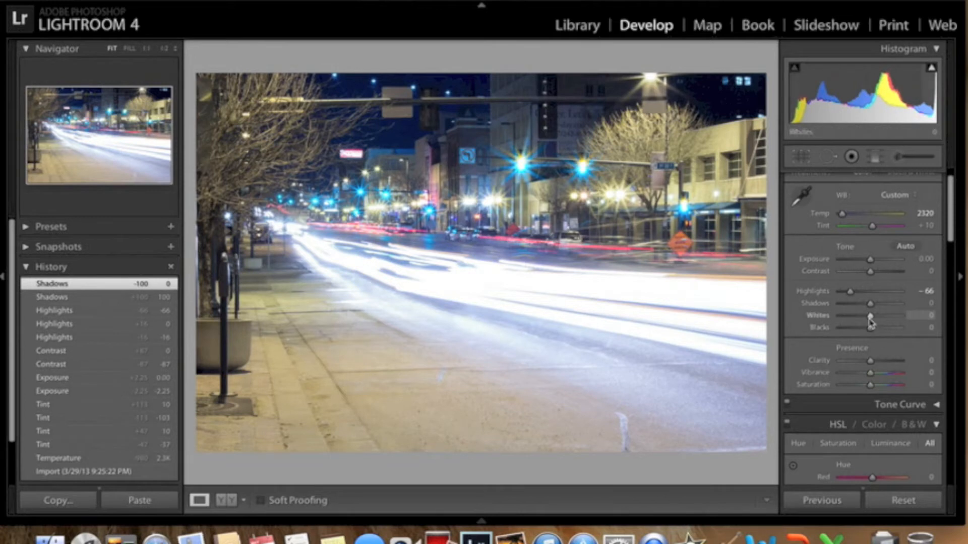
Lower Whites to -75 and return Blacks to 0 after a slight trial adjustment
mouse_move(872, 319)
left_mouse_down()
mouse_move(903, 317)
mouse_move(840, 319)
mouse_move(862, 321)
left_mouse_up()
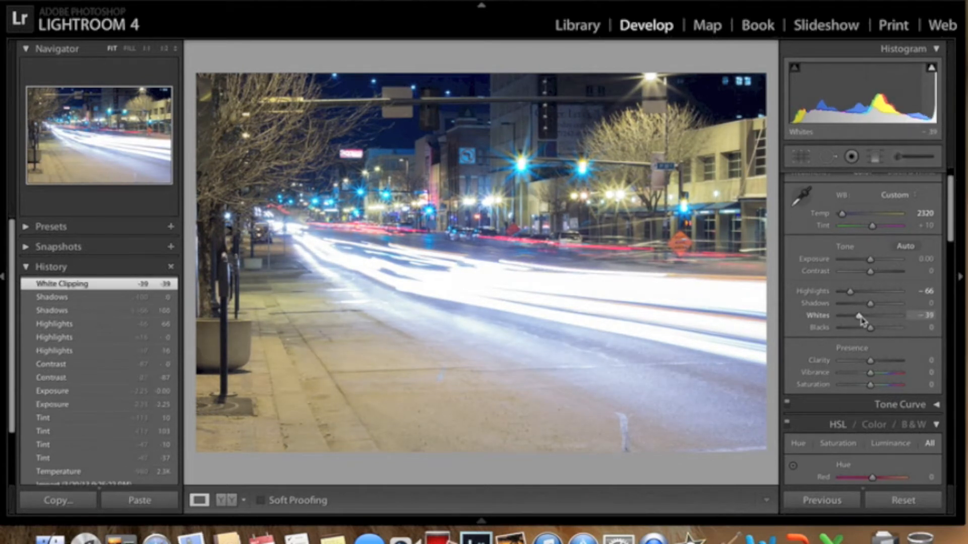
double_click(863, 321)
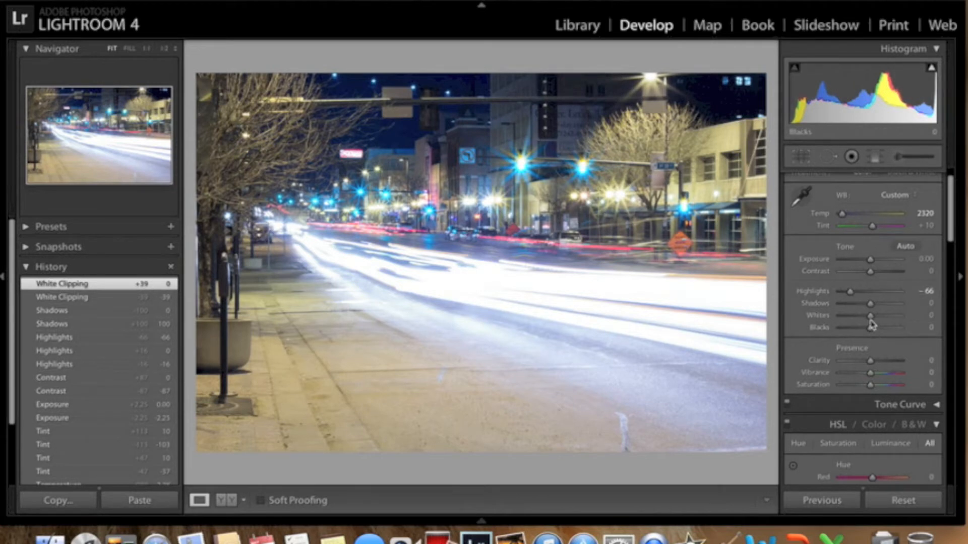
left_click_drag(871, 316, 849, 324)
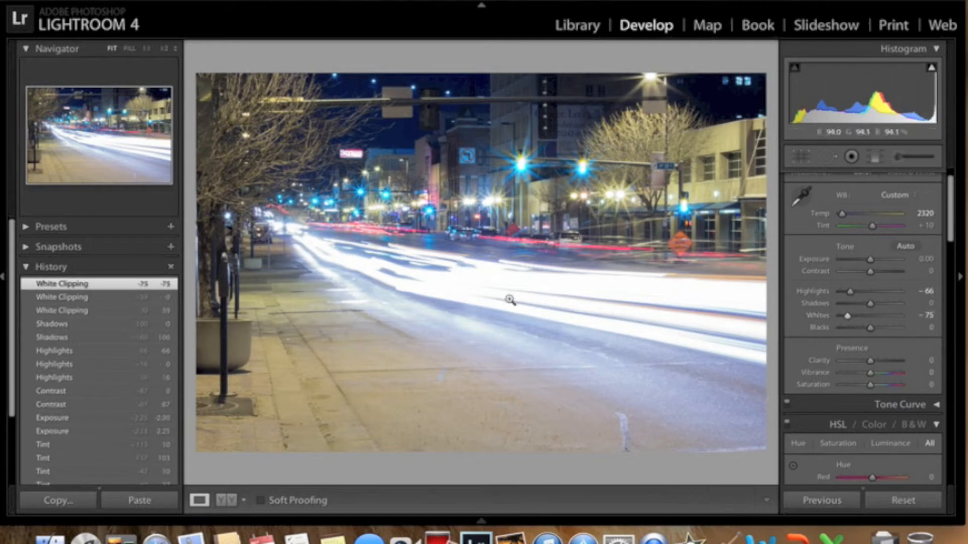
mouse_move(875, 332)
left_mouse_down()
mouse_move(915, 333)
mouse_move(872, 332)
left_mouse_up()
double_click(870, 330)
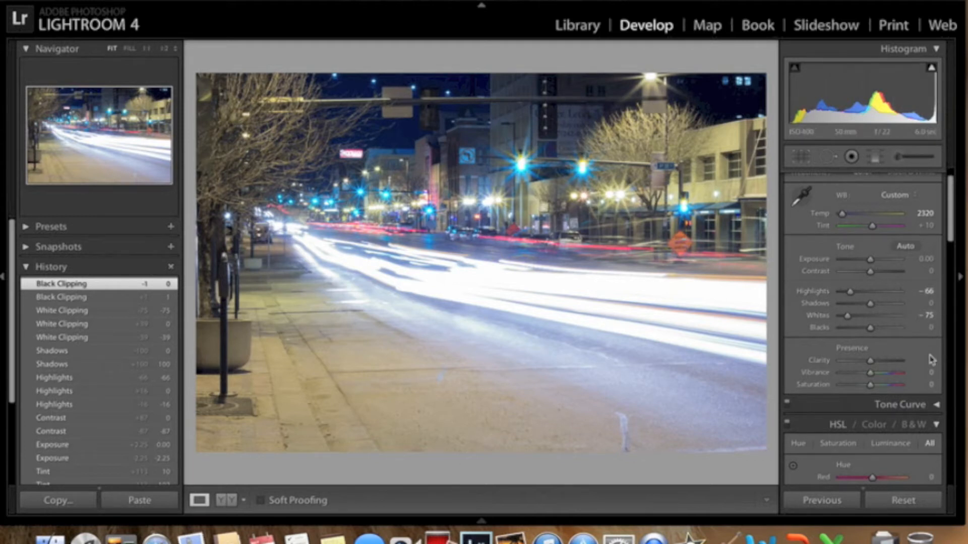
Try Clarity at -100 on the whole photo and reset it to 0
scroll(894, 372, "down", 2)
scroll(895, 373, "down", 2)
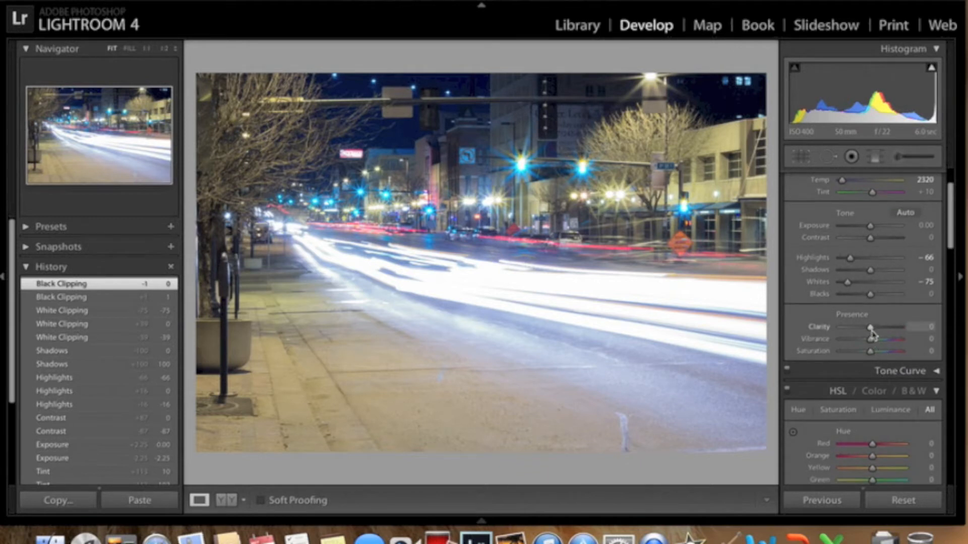
left_click_drag(877, 334, 824, 337)
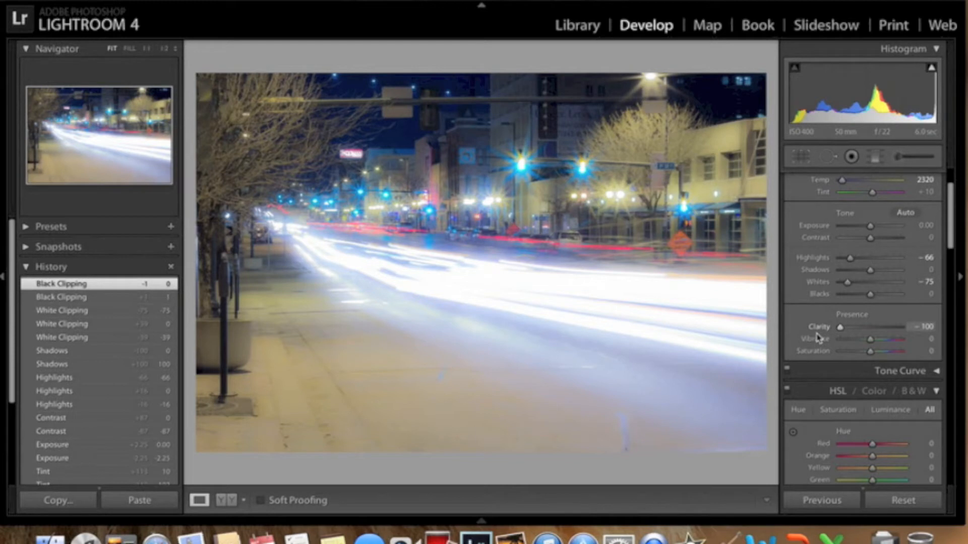
left_click_drag(840, 327, 871, 328)
double_click(870, 327)
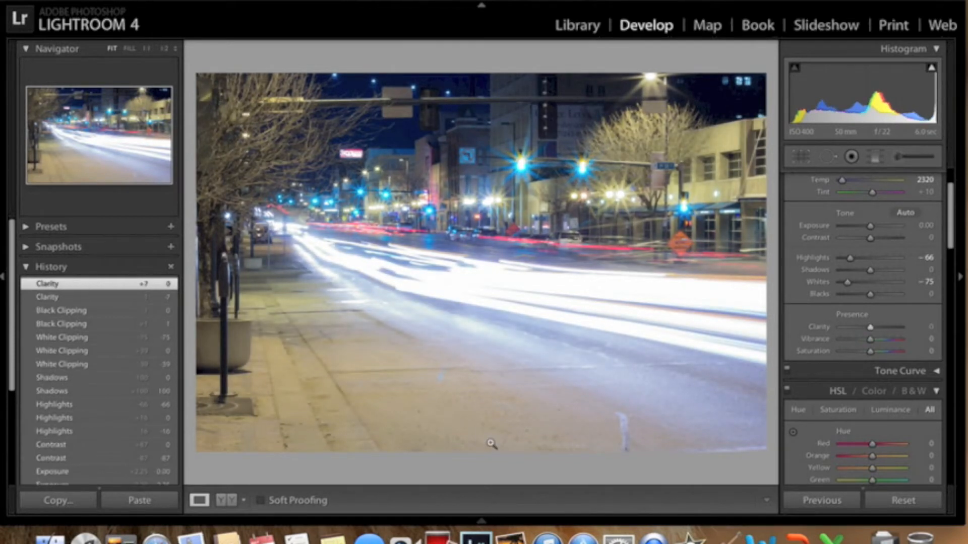
Inspect the sidewalk around the planter and metal grate up close with Clarity at -100, and reset Clarity to 0
left_click(457, 422)
left_click_drag(547, 410, 694, 230)
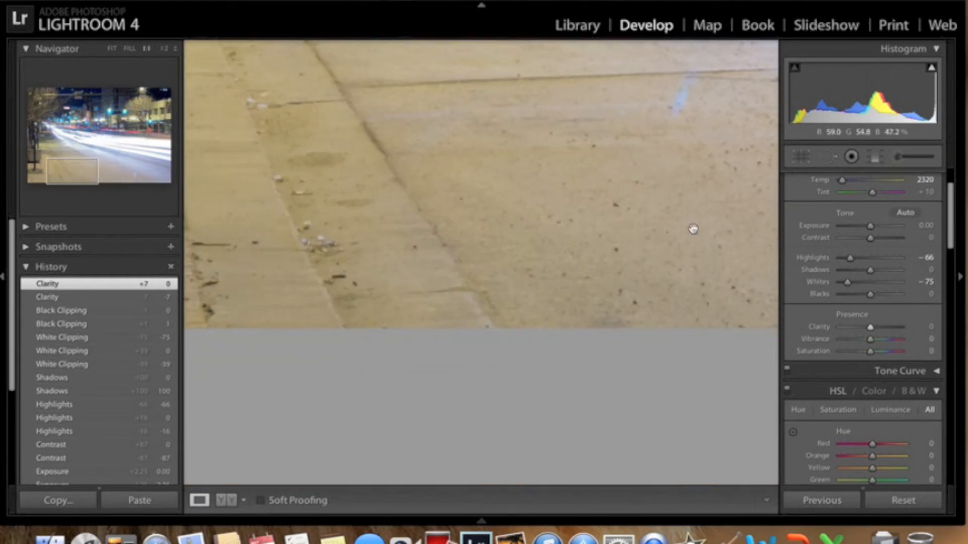
left_click_drag(210, 172, 640, 269)
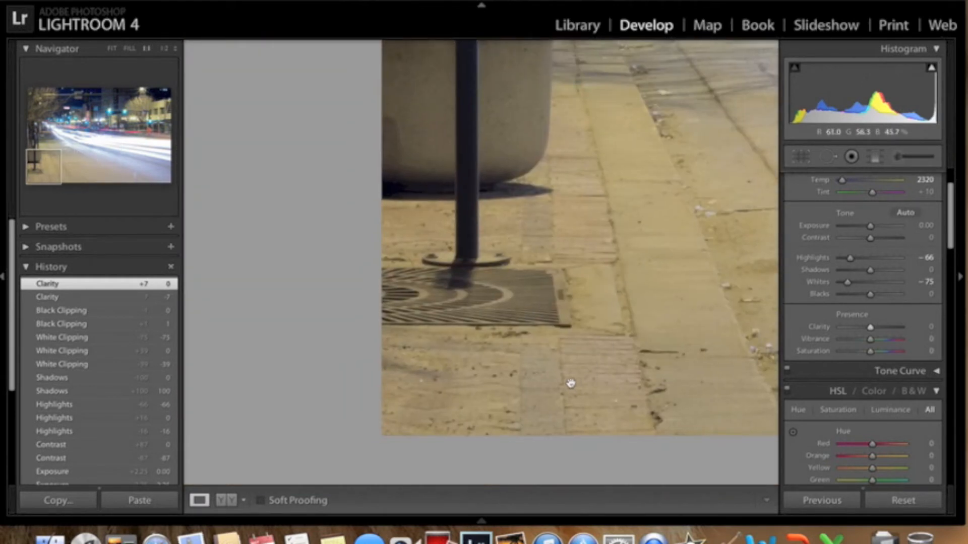
left_click_drag(614, 397, 617, 393)
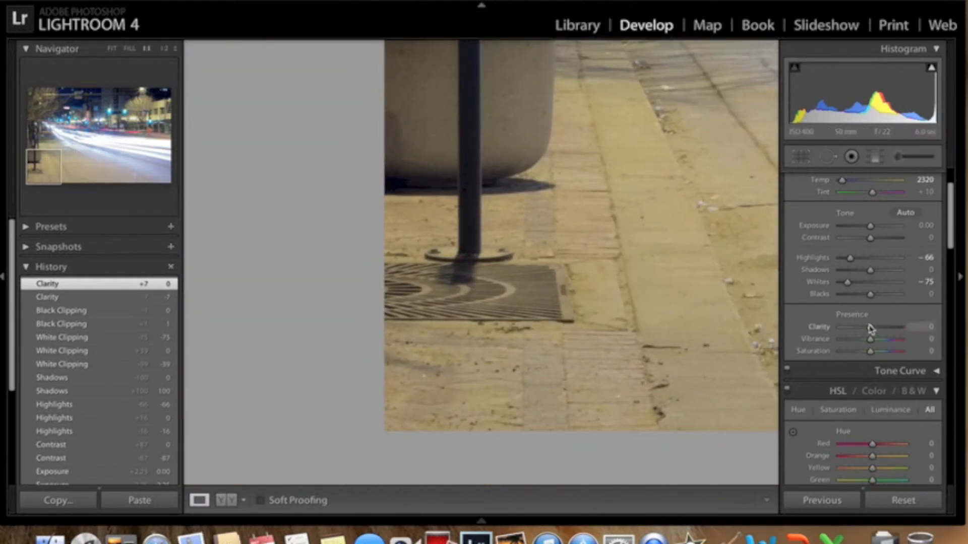
left_click_drag(872, 327, 741, 332)
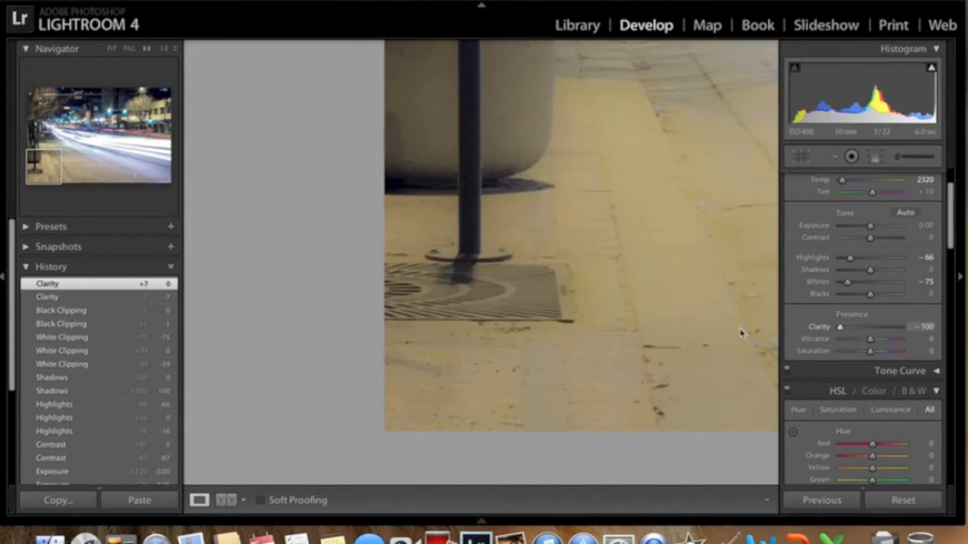
double_click(839, 327)
left_click(602, 357)
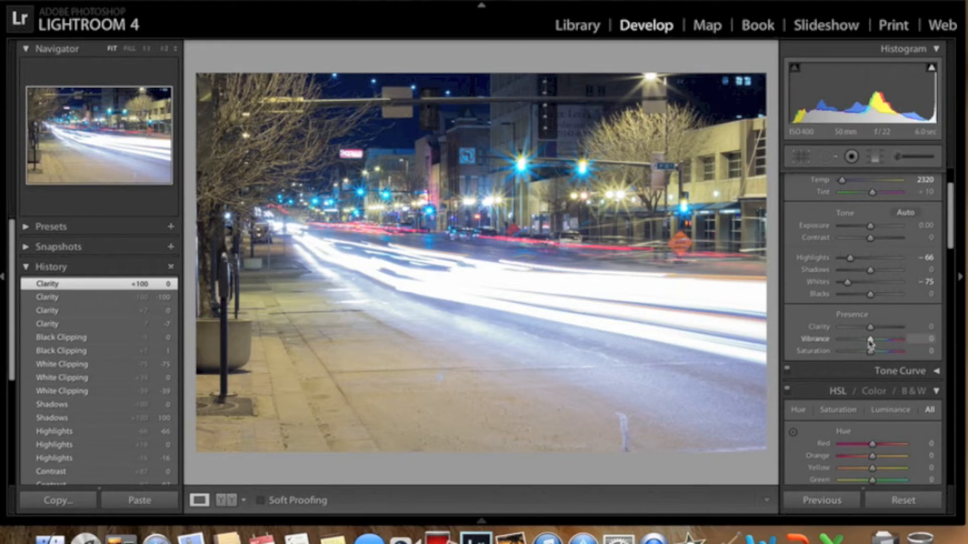
Try Vibrance at +55, reset it to 0, and raise Saturation to +100
left_click_drag(872, 340, 883, 340)
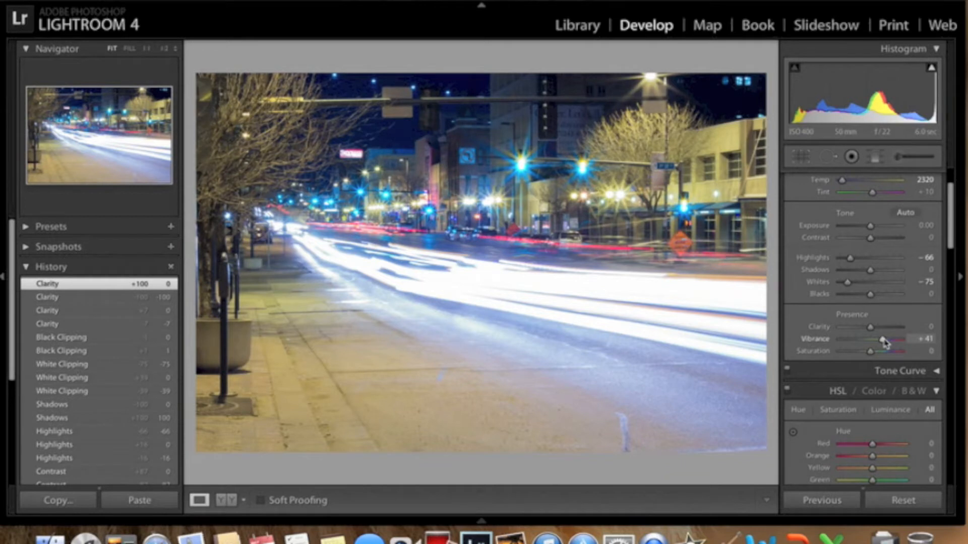
mouse_move(884, 341)
left_mouse_down()
mouse_move(896, 342)
mouse_move(870, 342)
left_mouse_up()
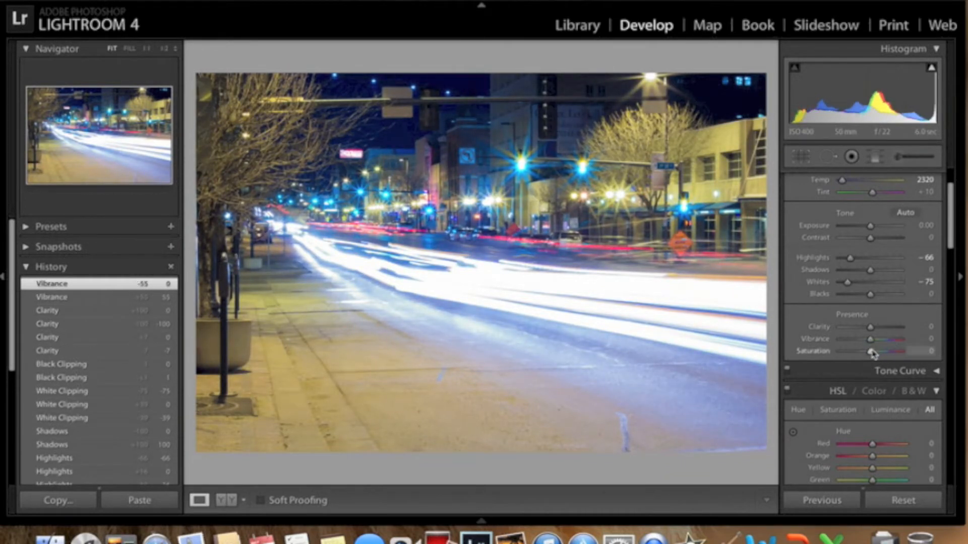
left_click_drag(870, 340, 918, 352)
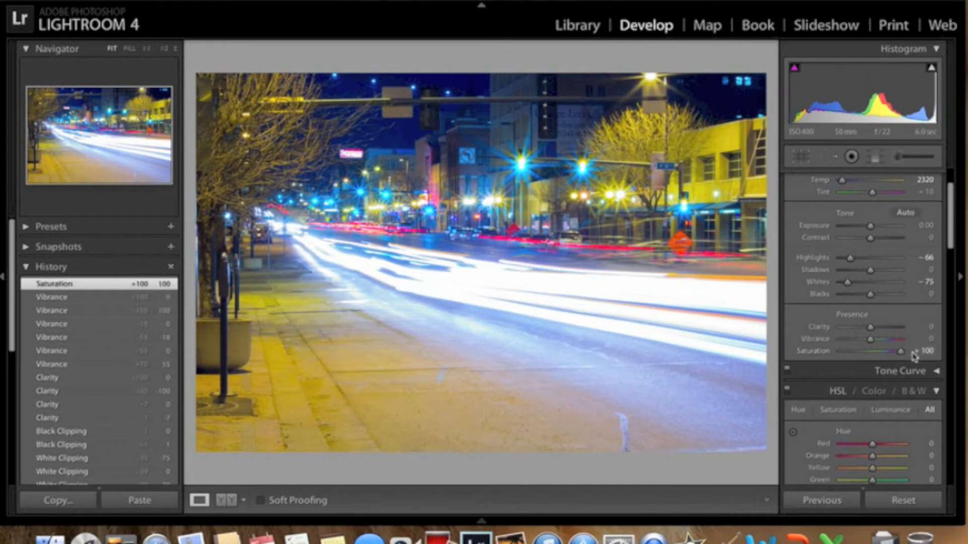
Reset Saturation to 0 and look over the HSL hue, saturation and luminance controls
double_click(890, 354)
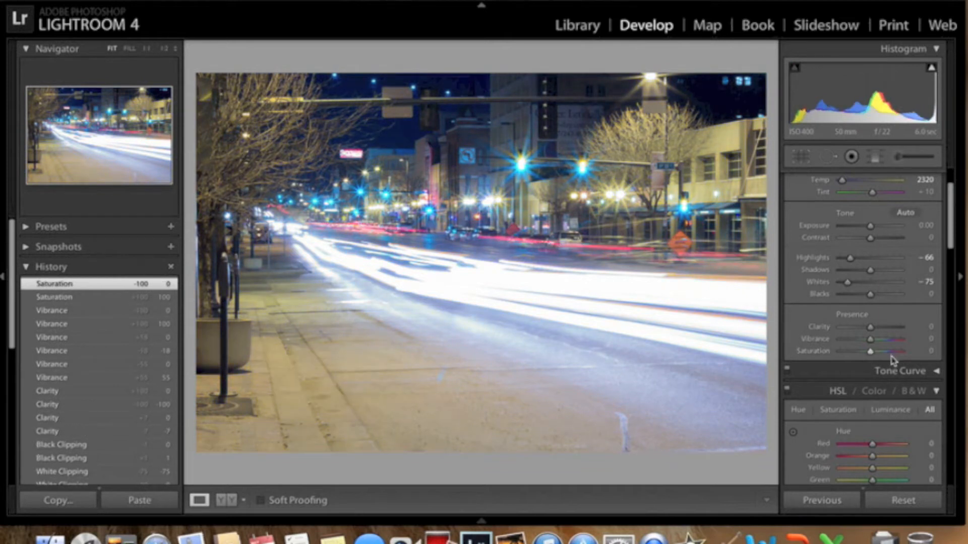
scroll(890, 361, "down", 2)
scroll(886, 373, "down", 5)
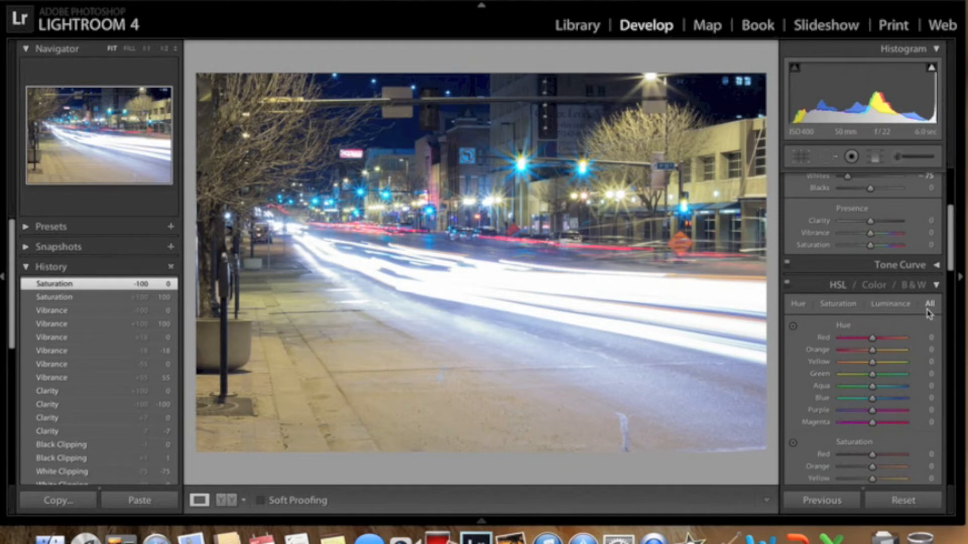
scroll(929, 318, "down", 7)
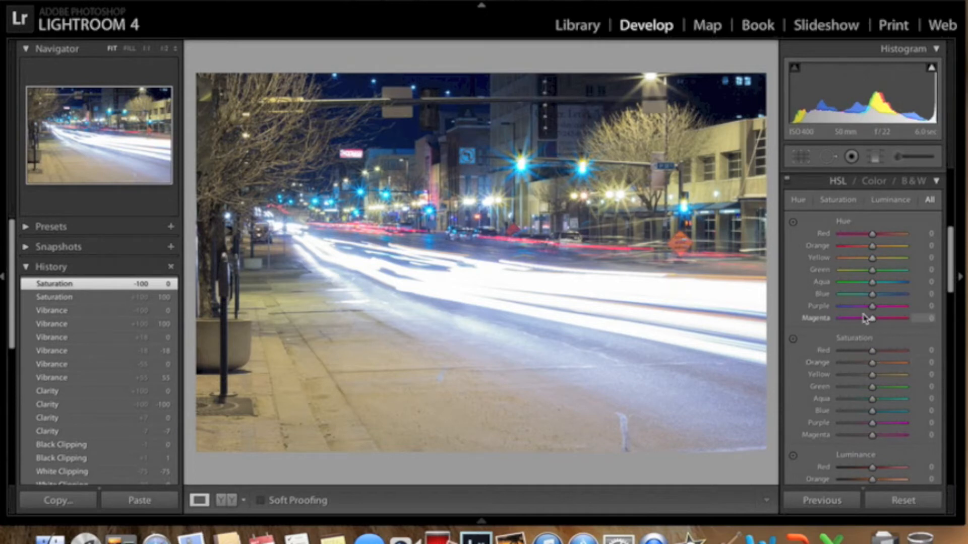
scroll(874, 317, "up", 4)
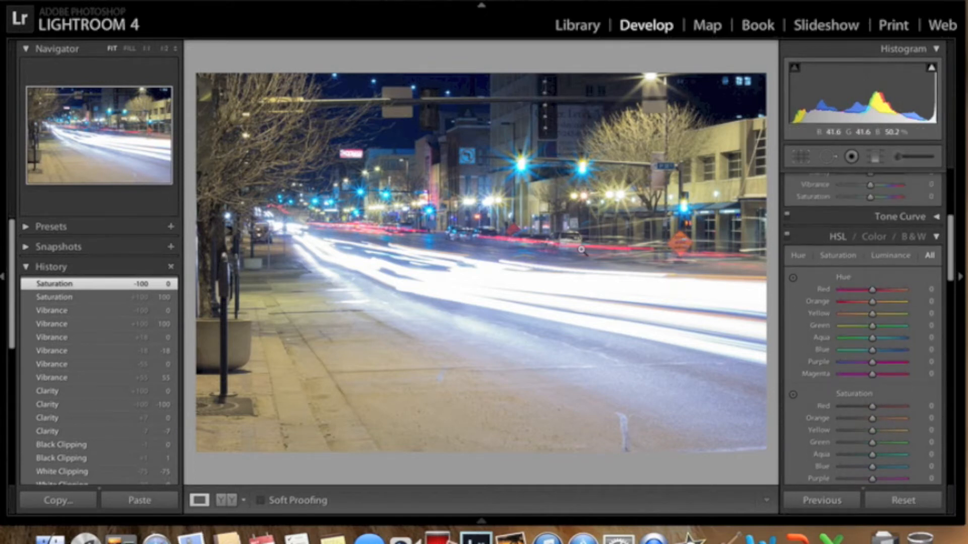
Shift the Blue hue to -45 while viewing the traffic lights up close
left_click(510, 231)
left_click(524, 255)
left_click(547, 274)
key("z")
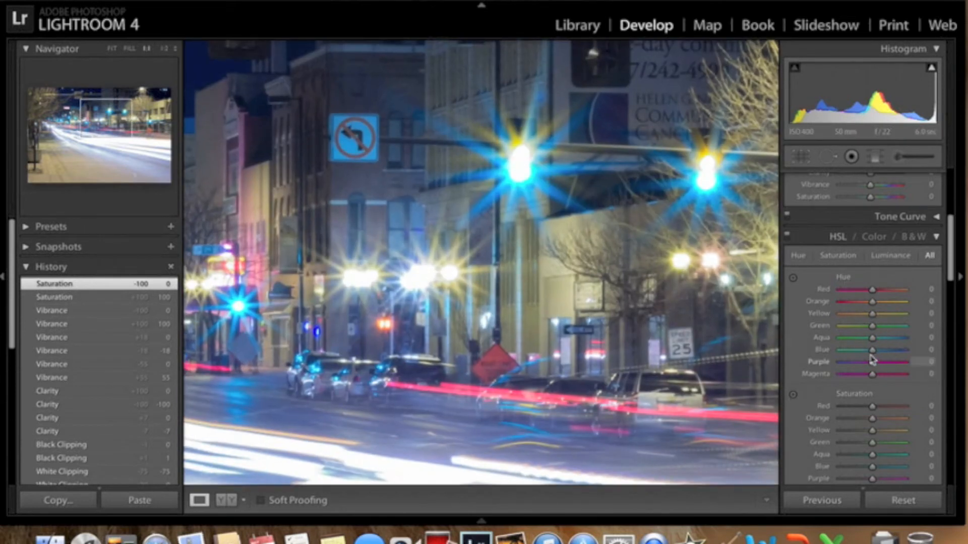
left_click_drag(870, 354, 854, 357)
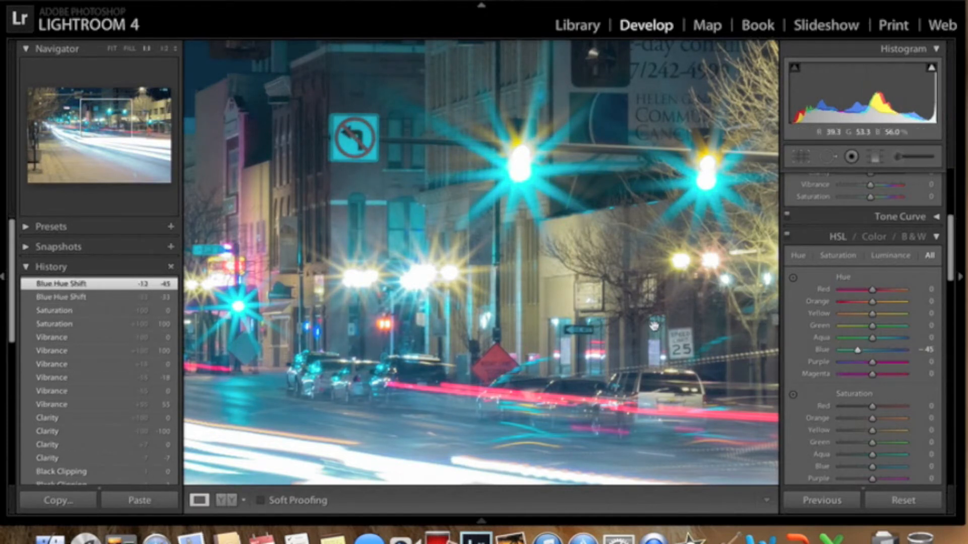
Shift the Aqua hue to -71 and inspect the traffic lights at close range
left_click(651, 326)
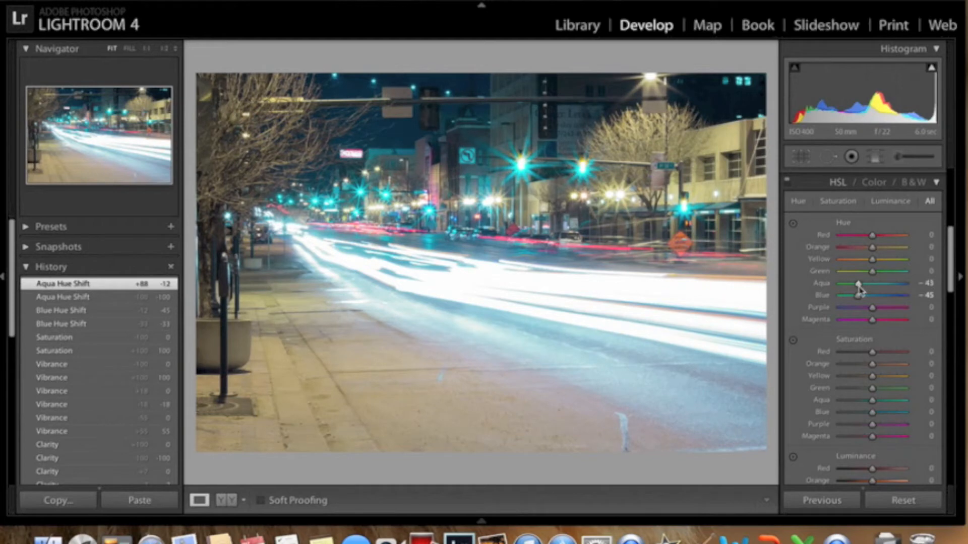
left_click(474, 196)
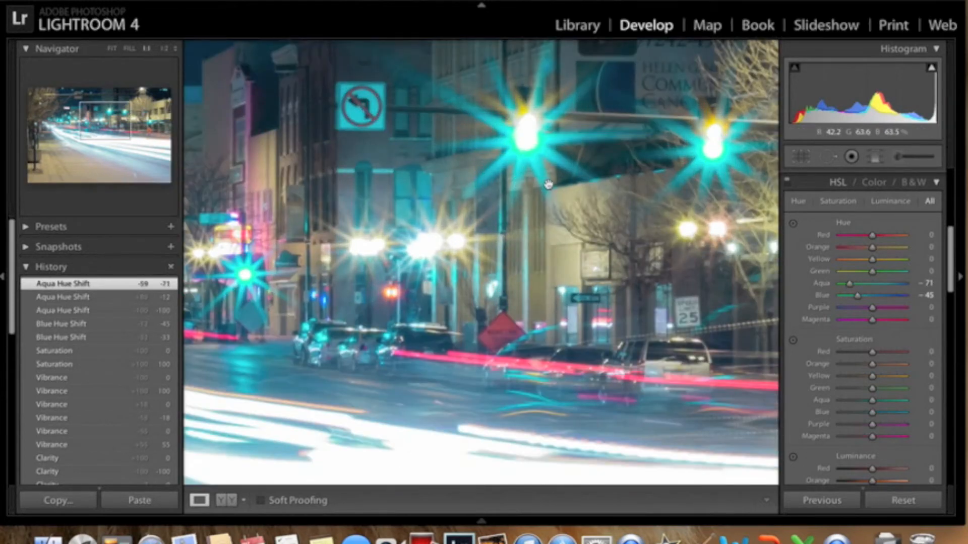
left_click(502, 237)
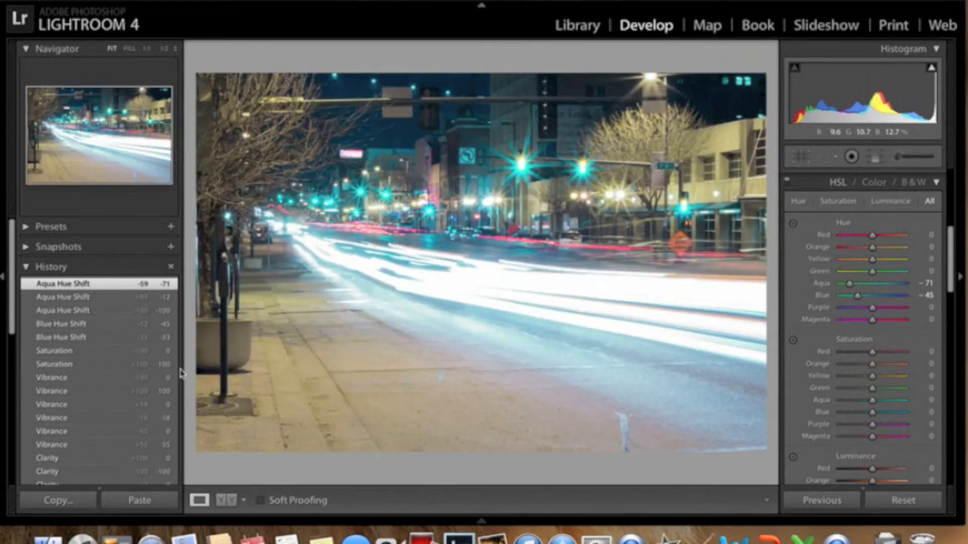
Compare the traffic lights before and after the Blue and Aqua hue shifts using earlier history states, ending on the latest state
left_click(110, 337)
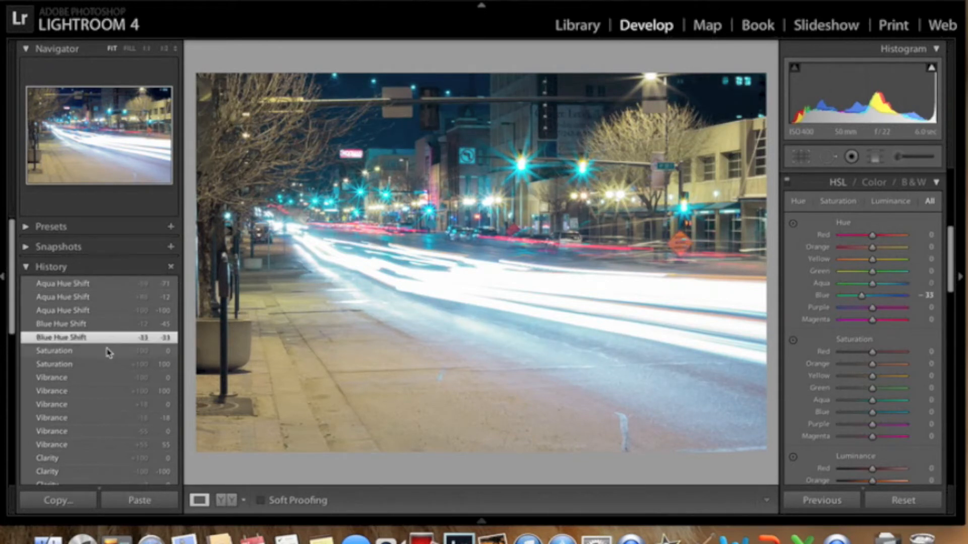
left_click(106, 352)
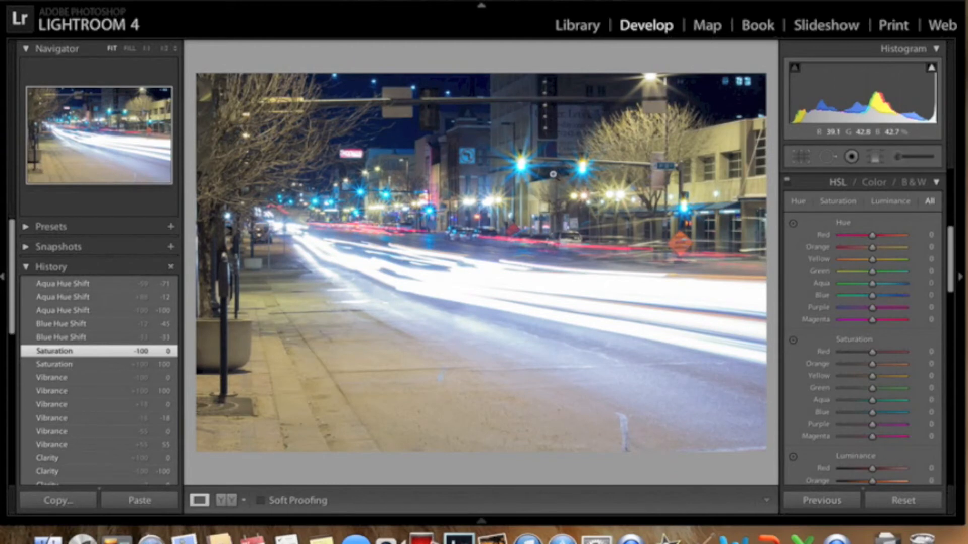
left_click(515, 177)
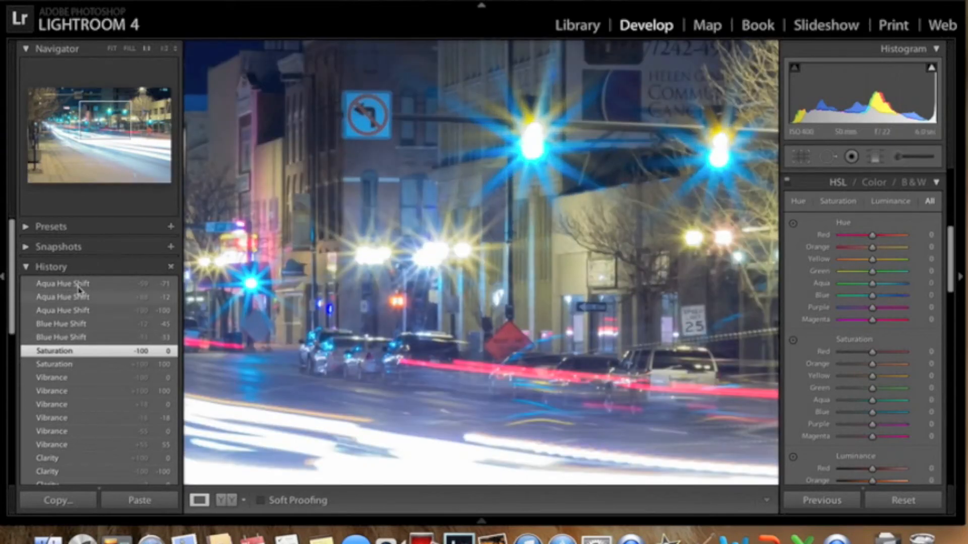
left_click(79, 285)
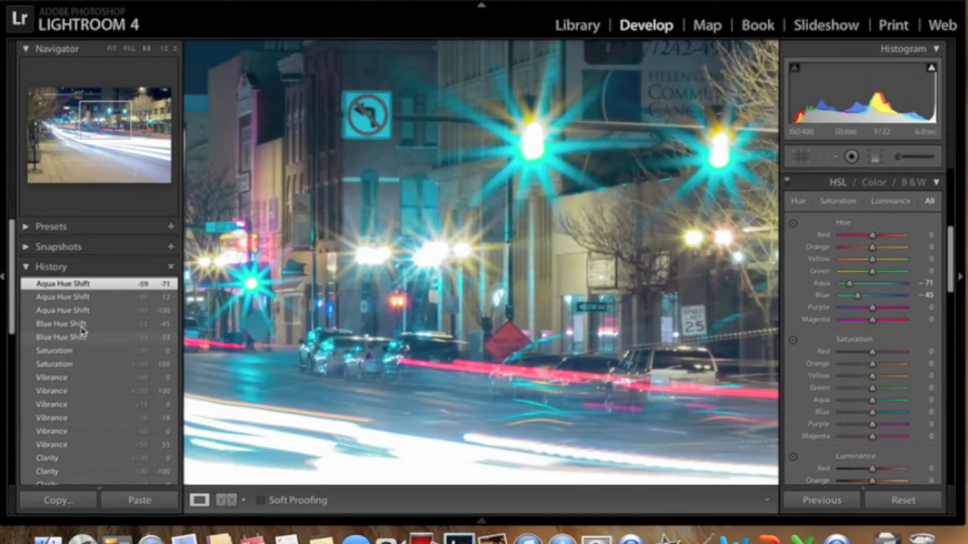
key("z")
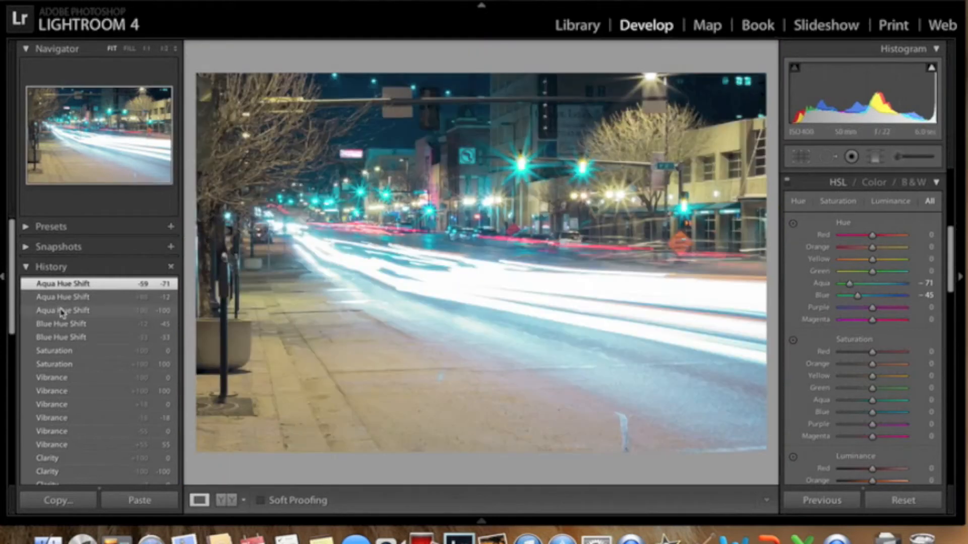
Compare the edit with the original import and a Vibrance 0 history state, and return to the latest Aqua hue shift
scroll(75, 364, "down", 1)
scroll(74, 364, "down", 12)
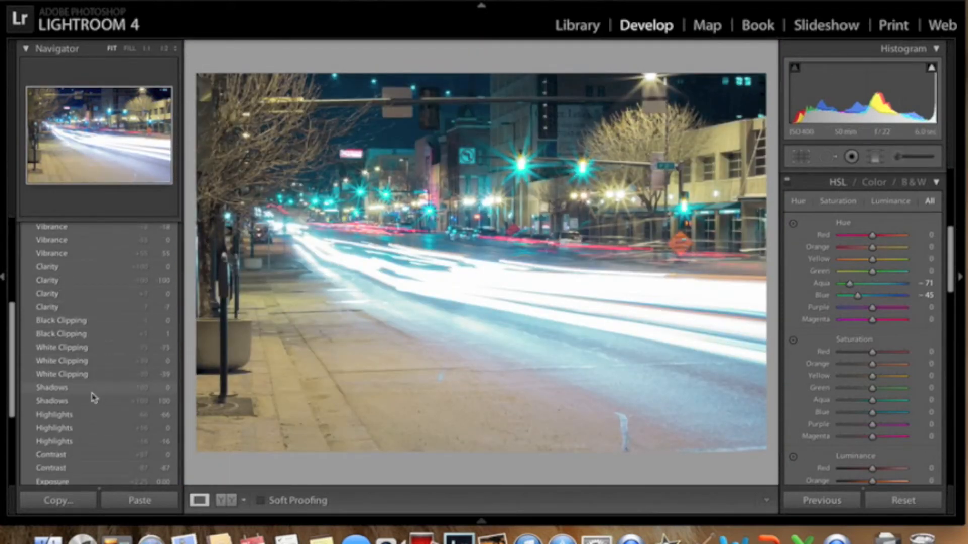
scroll(93, 395, "down", 14)
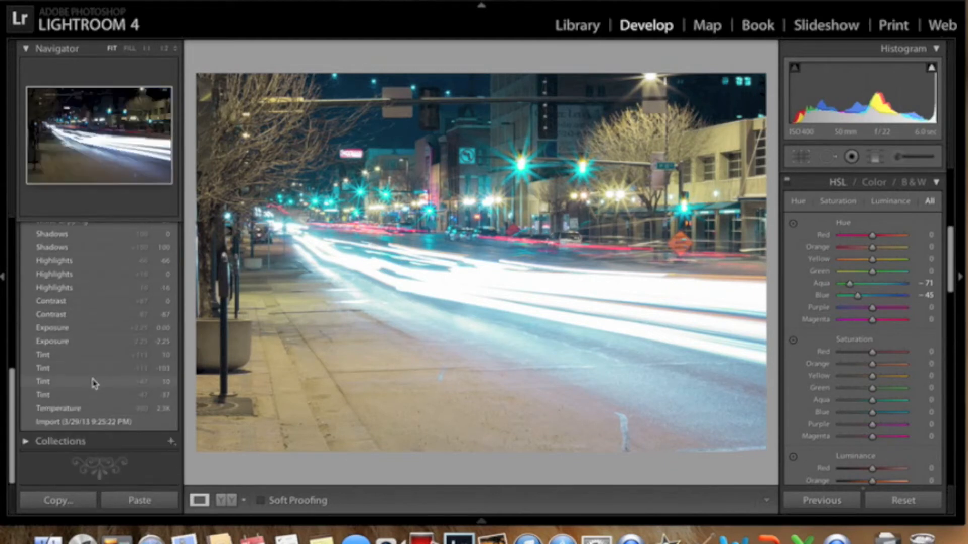
left_click(94, 422)
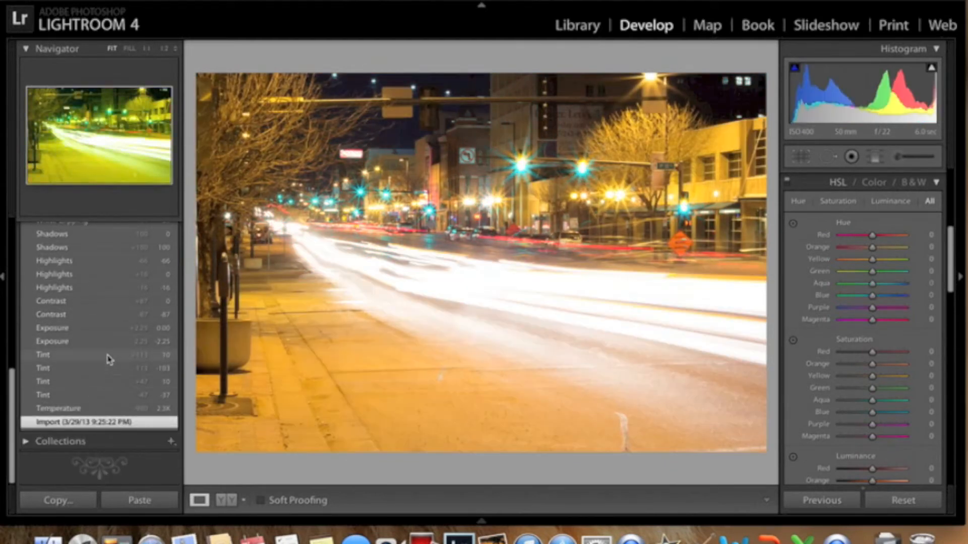
scroll(106, 336, "up", 15)
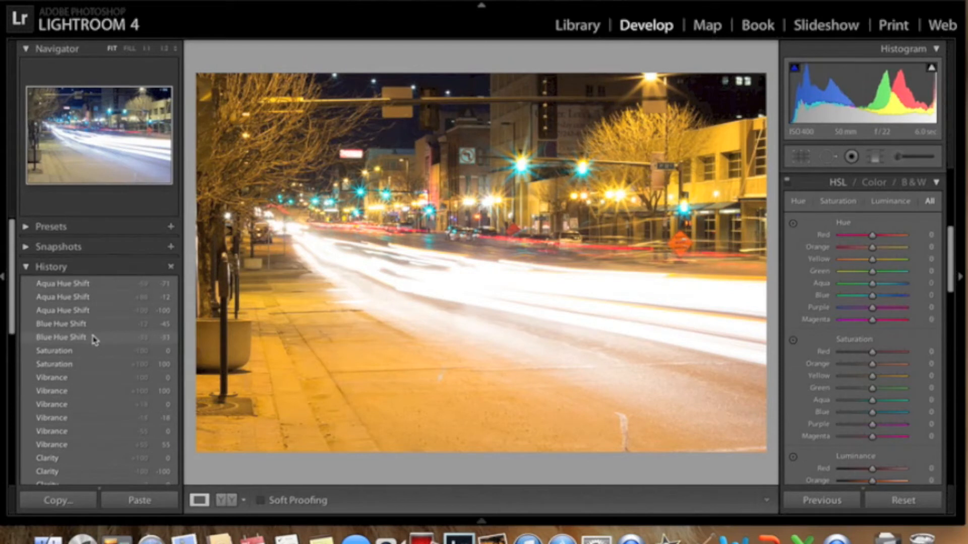
left_click(86, 433)
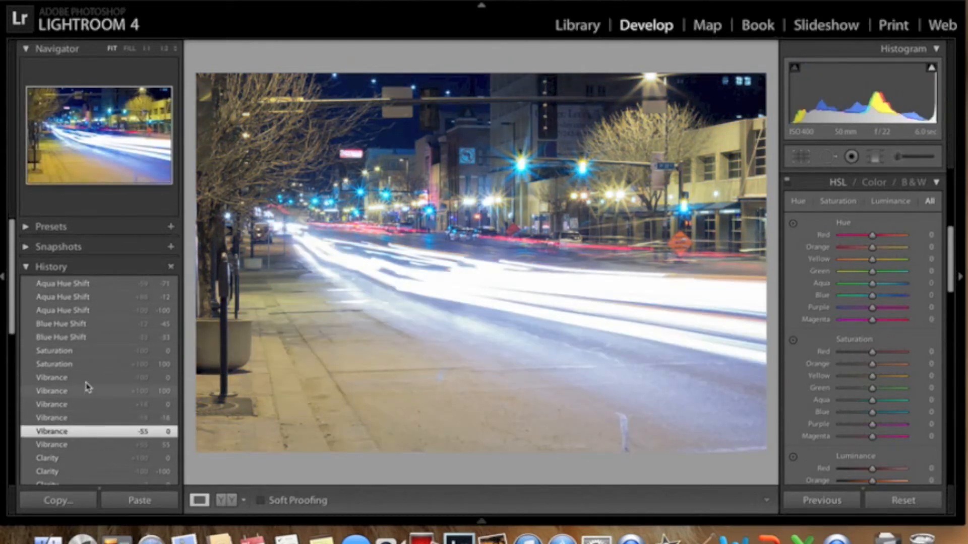
left_click(115, 286)
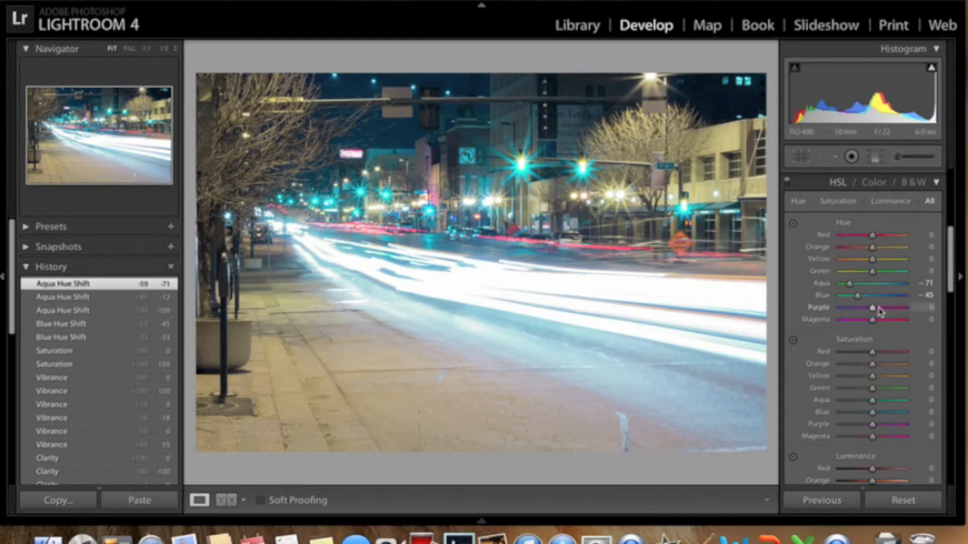
Raise the Orange saturation to +56 while viewing the road work sign up close
scroll(875, 321, "down", 3)
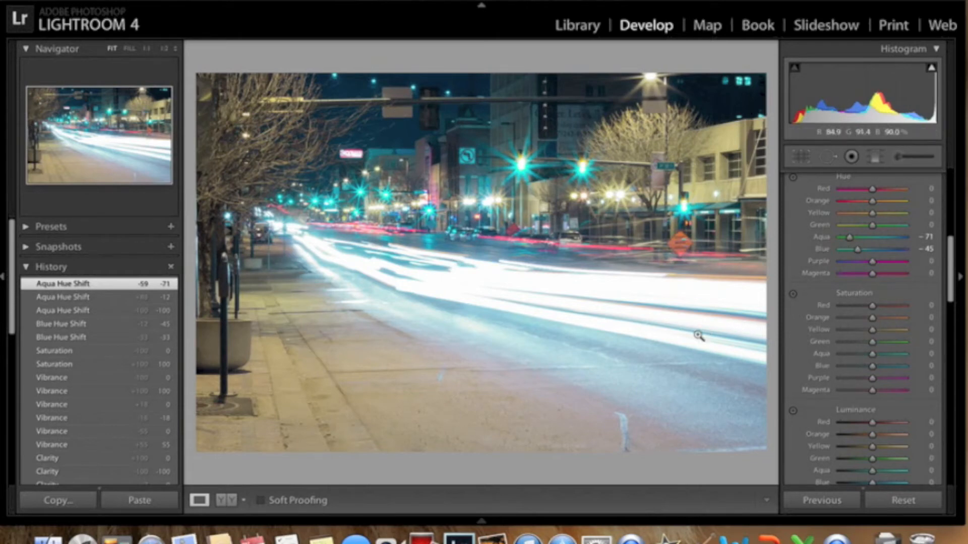
left_click(679, 250)
left_click_drag(691, 258, 581, 266)
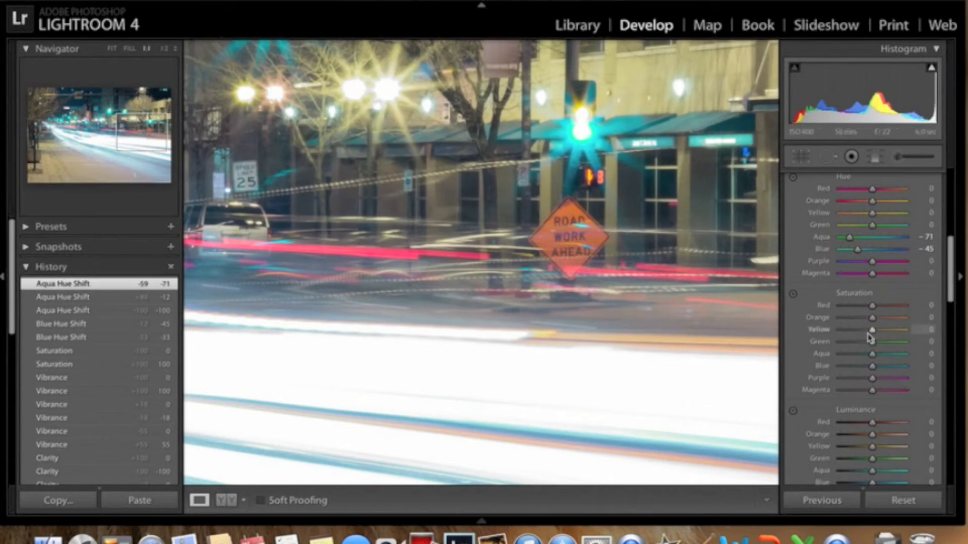
left_click_drag(873, 318, 880, 319)
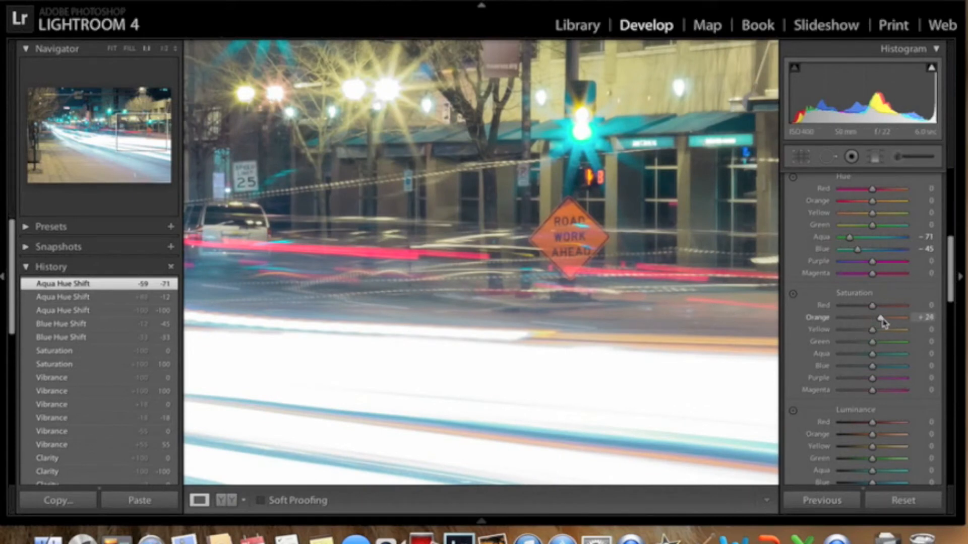
mouse_move(887, 324)
left_mouse_down()
mouse_move(923, 324)
mouse_move(874, 327)
mouse_move(894, 326)
left_mouse_up()
left_click(631, 358)
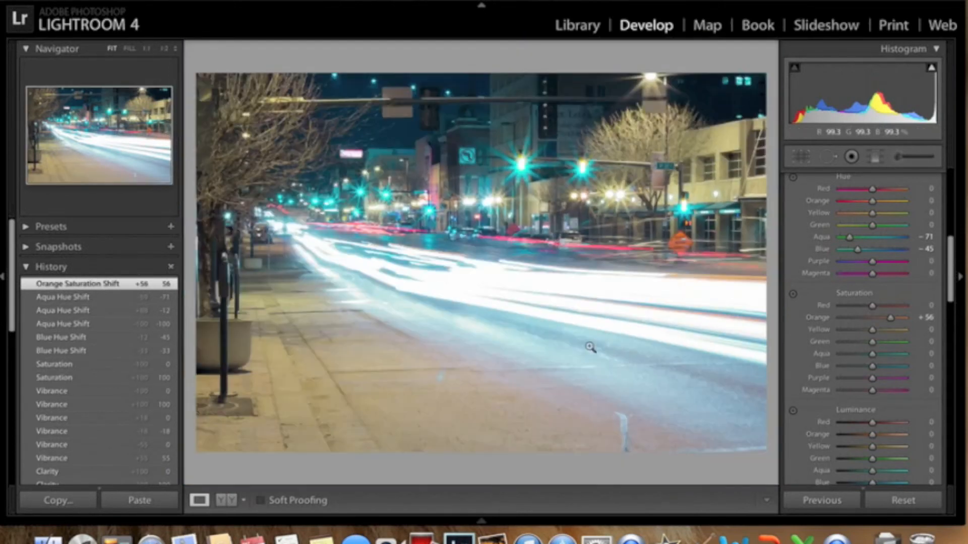
Return the Red saturation to 0 after trying +100, and lower the Aqua saturation to -16
left_click_drag(872, 308, 925, 309)
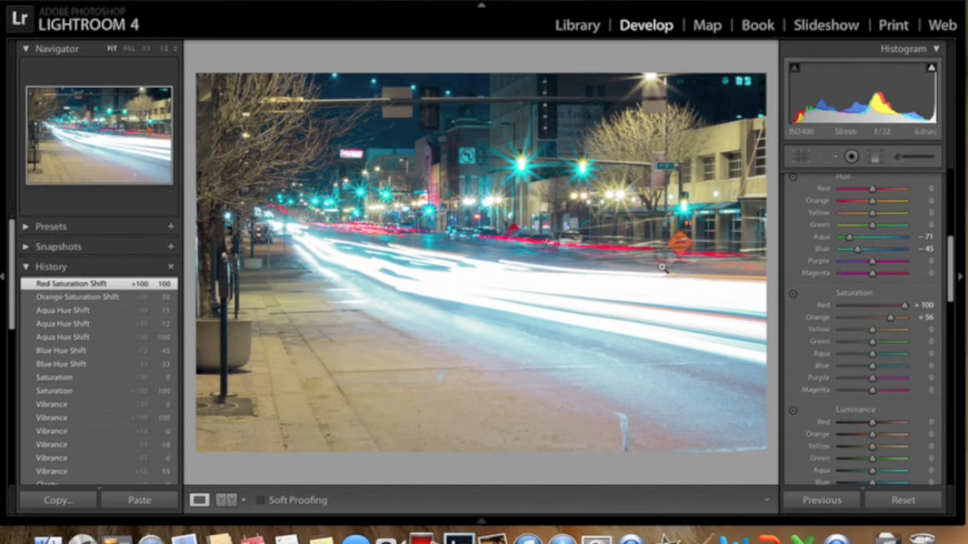
left_click(612, 252)
mouse_move(908, 309)
left_mouse_down()
mouse_move(840, 308)
mouse_move(883, 308)
mouse_move(873, 317)
left_mouse_up()
double_click(879, 308)
left_click(880, 309)
left_click_drag(625, 344, 650, 331)
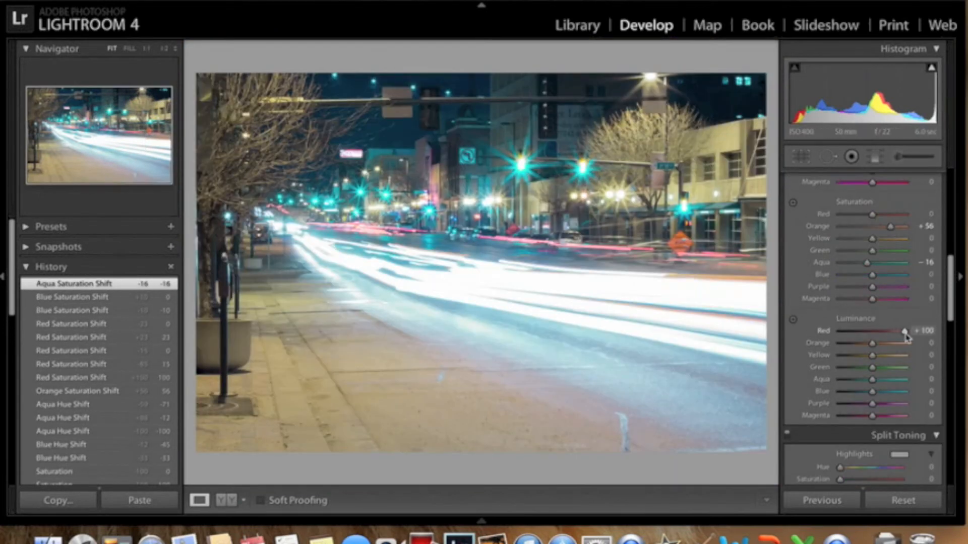
Try the Red luminance at +100, reset it to 0, and look over the Split Toning settings
mouse_move(902, 330)
left_mouse_down()
mouse_move(855, 342)
mouse_move(873, 340)
left_mouse_up()
scroll(872, 351, "down", 3)
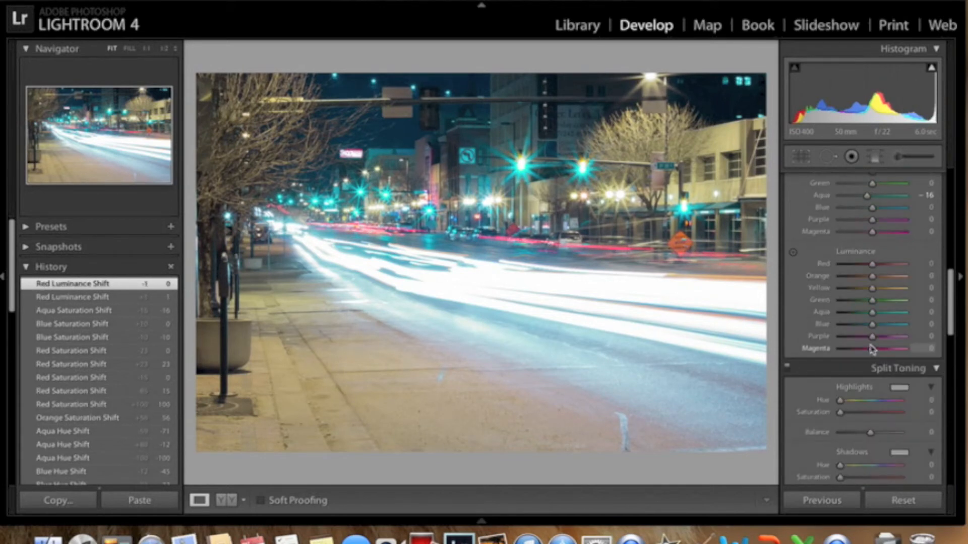
scroll(872, 355, "down", 1)
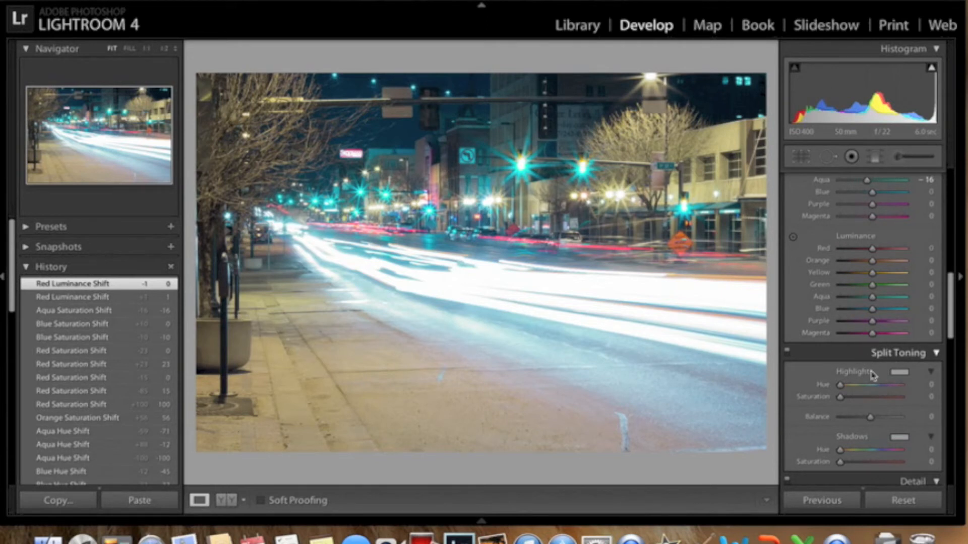
scroll(881, 399, "down", 2)
scroll(883, 402, "down", 2)
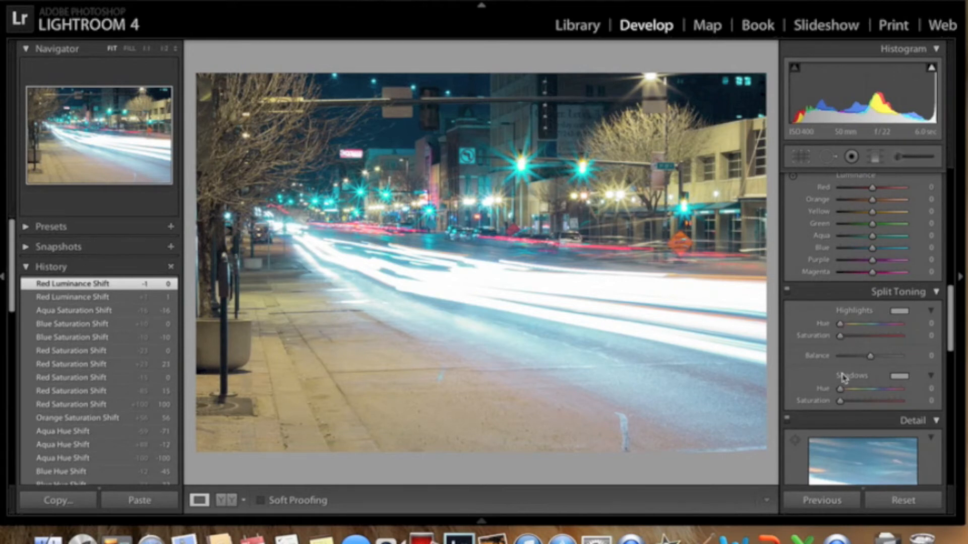
scroll(841, 402, "down", 2)
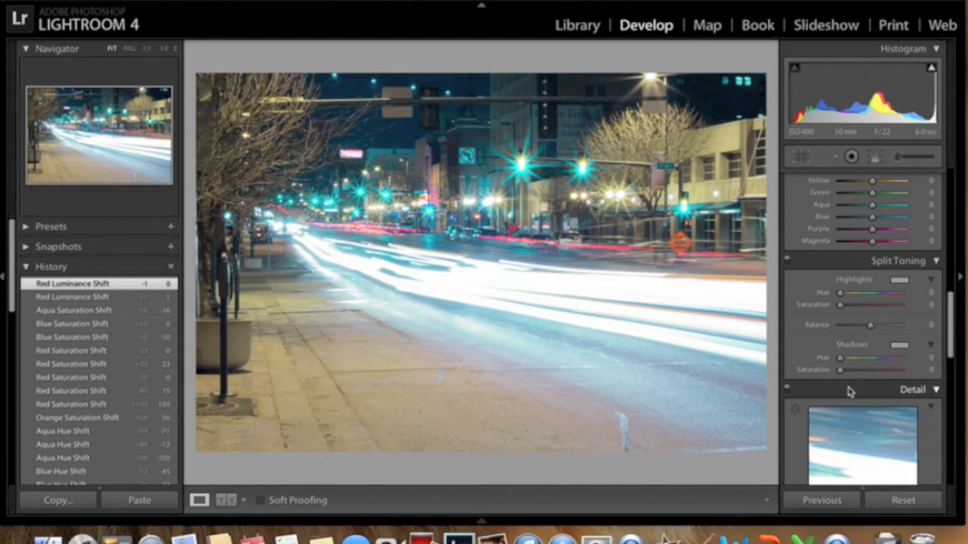
Move the Detail preview onto the sidewalk surface, set the sharpening Amount to 150, and enlarge the pavement to check it
scroll(851, 394, "down", 10)
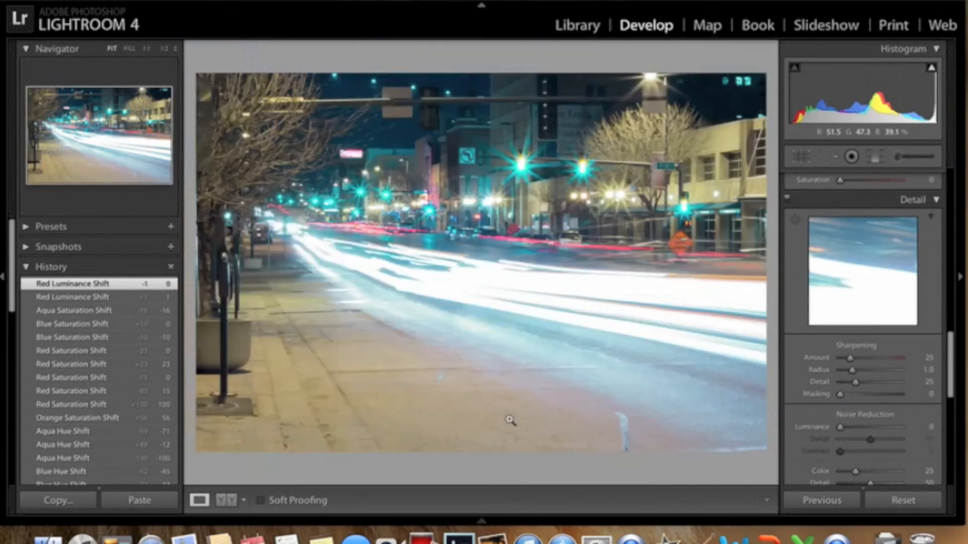
left_click_drag(861, 288, 899, 256)
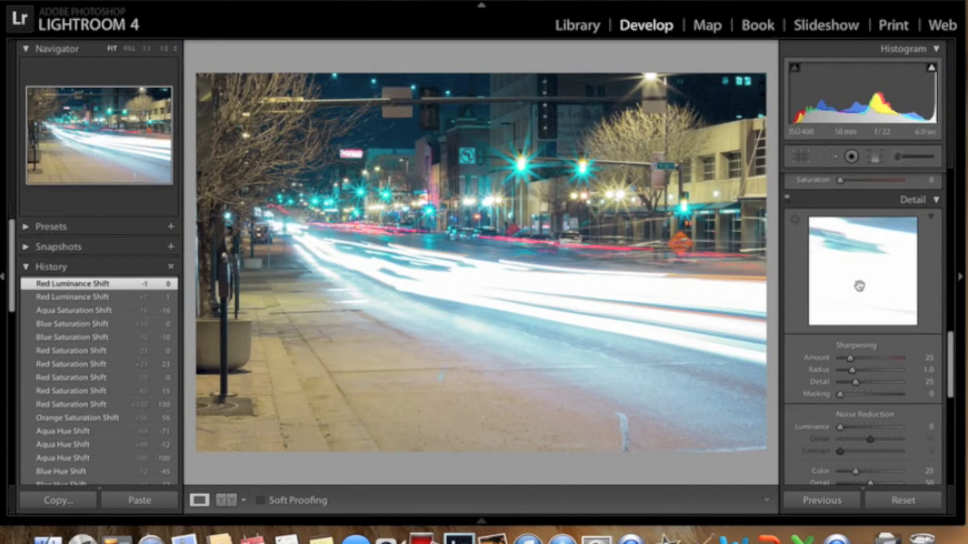
left_click_drag(860, 286, 905, 223)
left_click_drag(843, 308, 916, 202)
left_click_drag(845, 293, 881, 251)
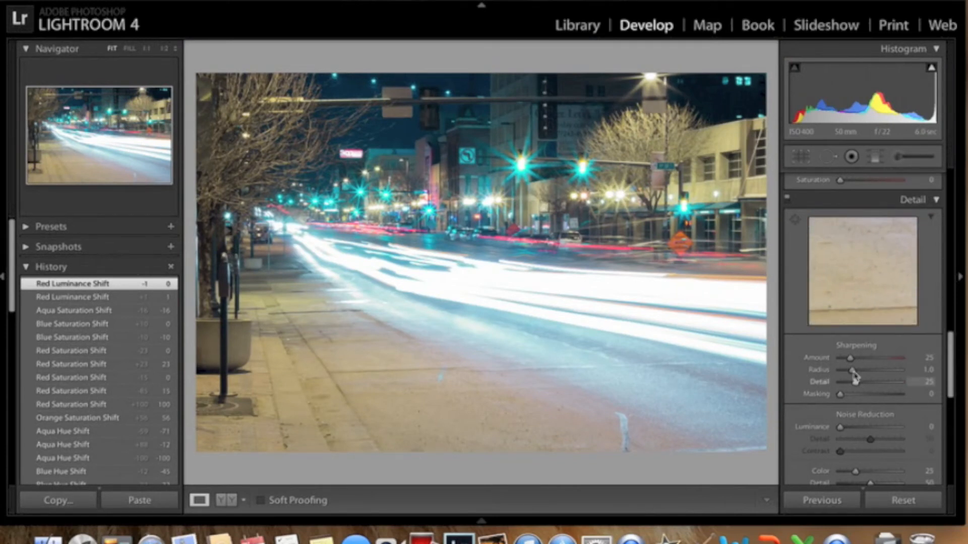
left_click_drag(852, 359, 901, 359)
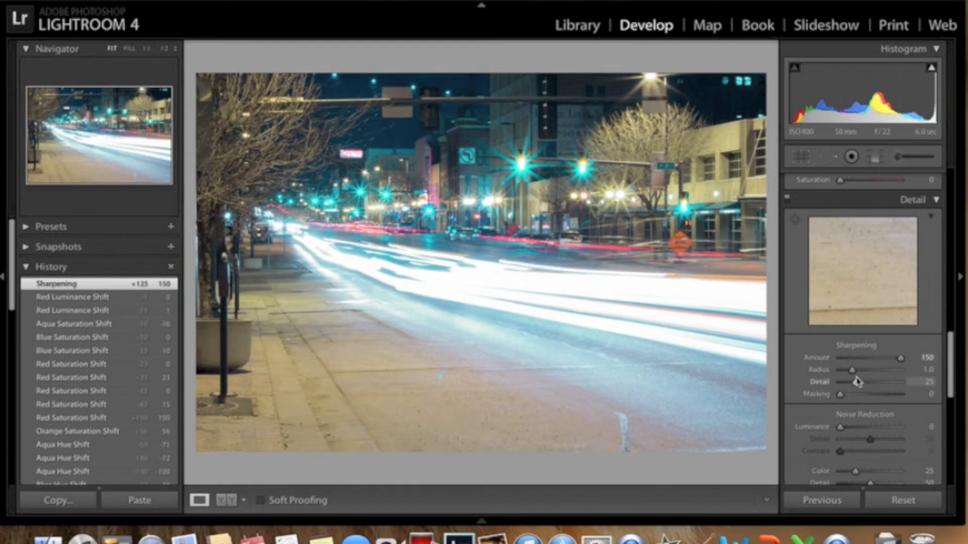
left_click(407, 421)
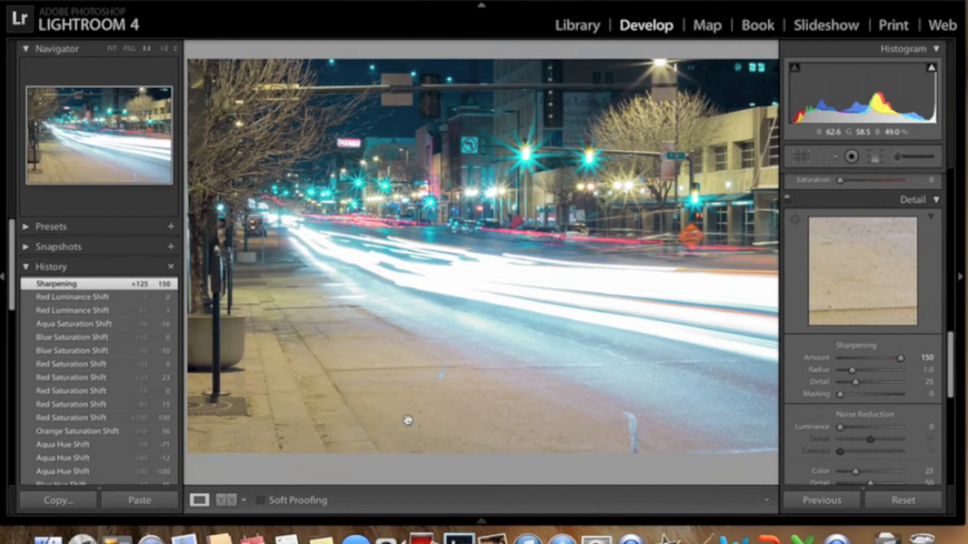
Compare the pavement with the sharpening Amount at 0, and return the Amount to its default of 25
left_click_drag(562, 422, 734, 329)
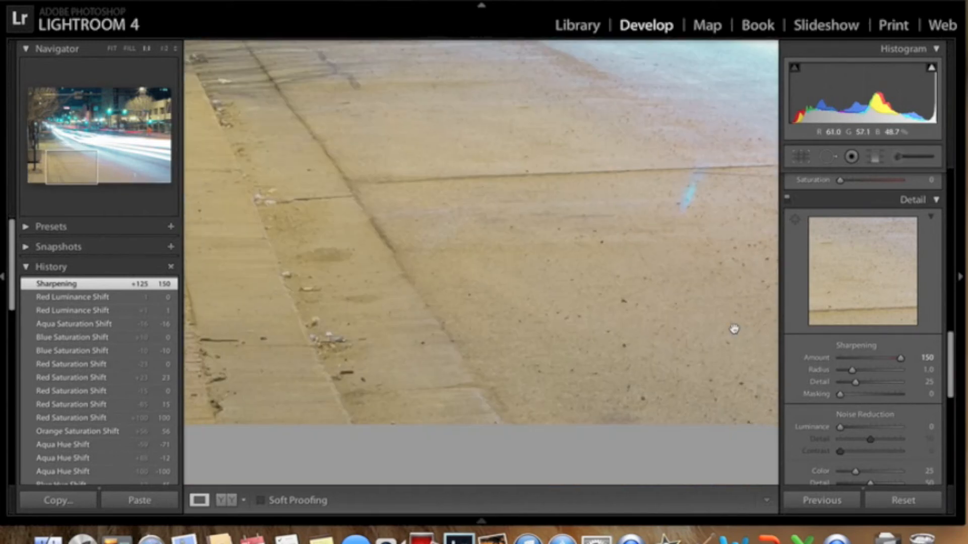
left_click_drag(901, 358, 812, 367)
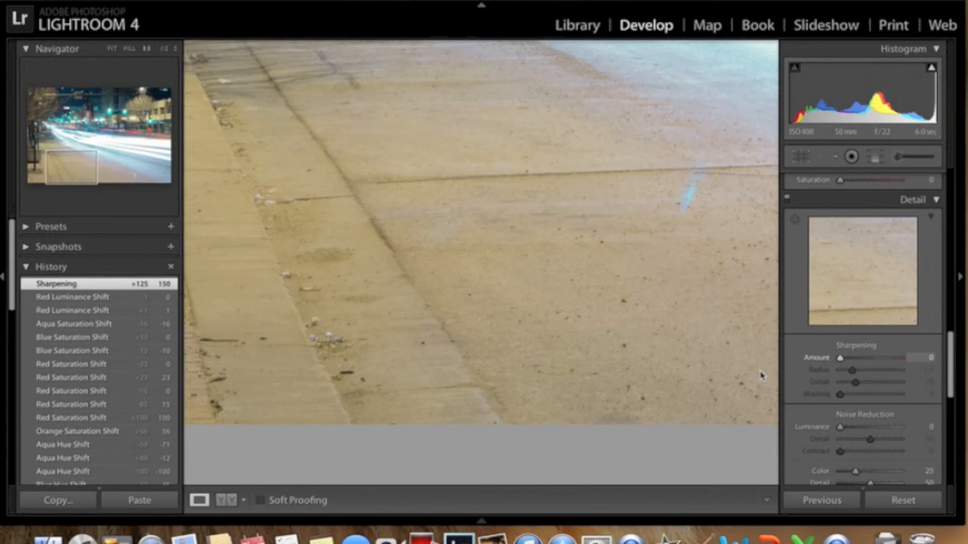
left_click_drag(760, 376, 760, 376)
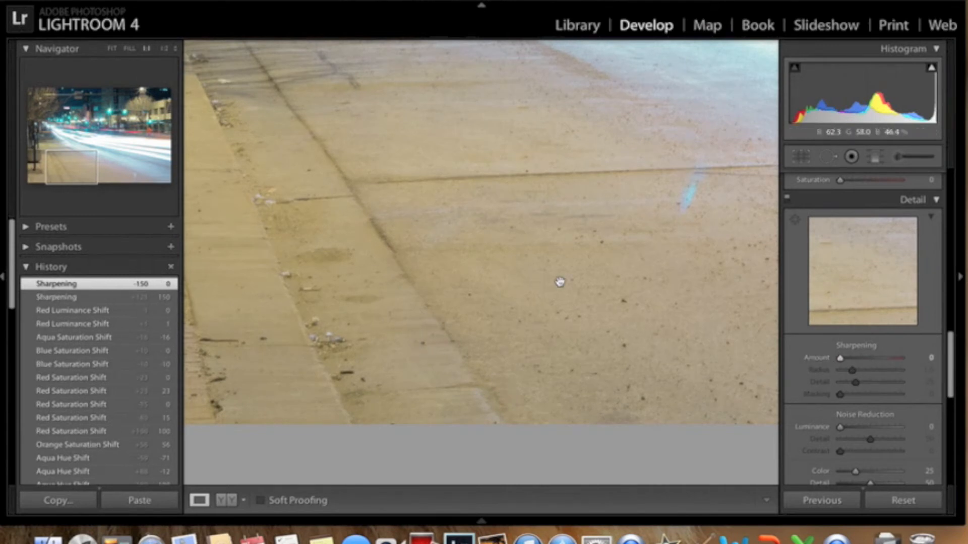
double_click(841, 359)
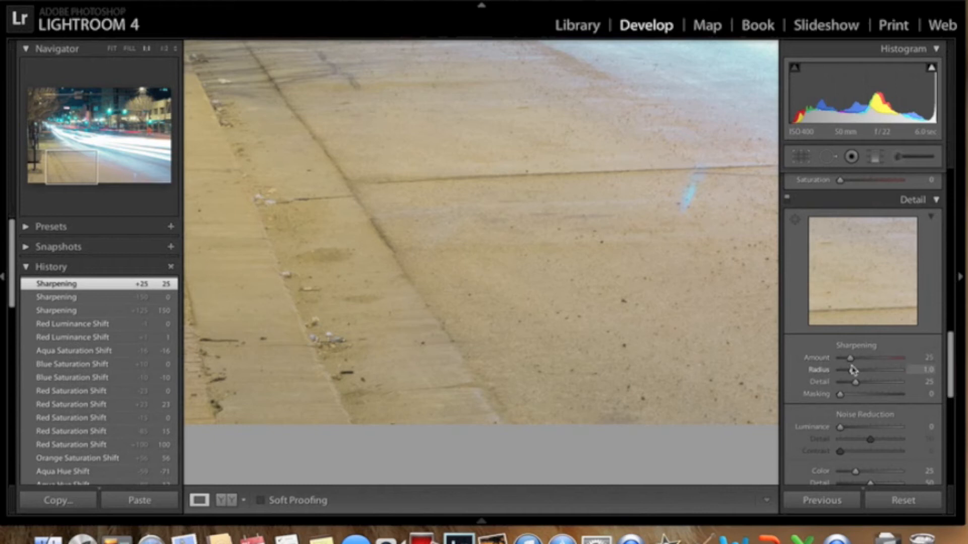
Try sharpening with Amount 103, Radius 3.0, Detail 100 and Masking 100, and reset all four to their defaults
left_click_drag(851, 359, 966, 381)
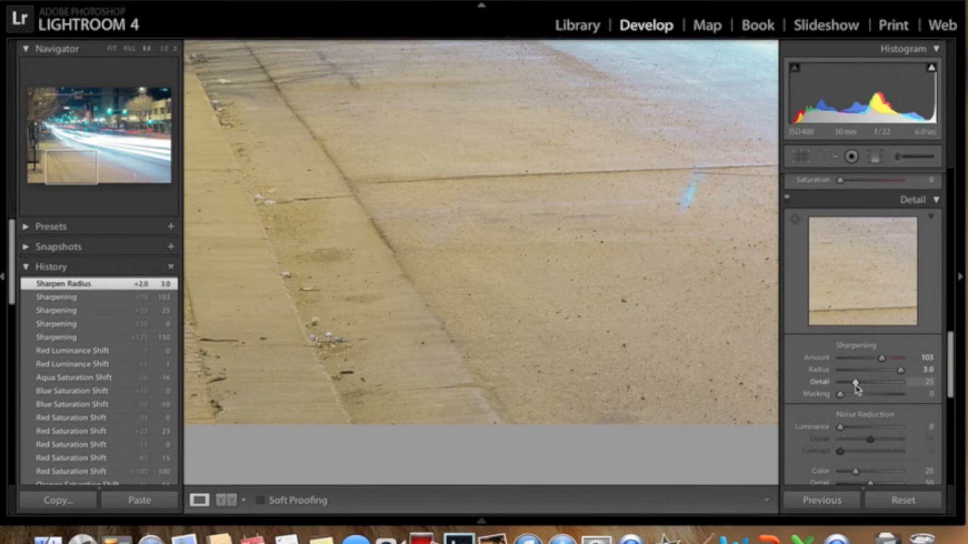
left_click_drag(857, 382, 940, 380)
left_click_drag(839, 394, 907, 393)
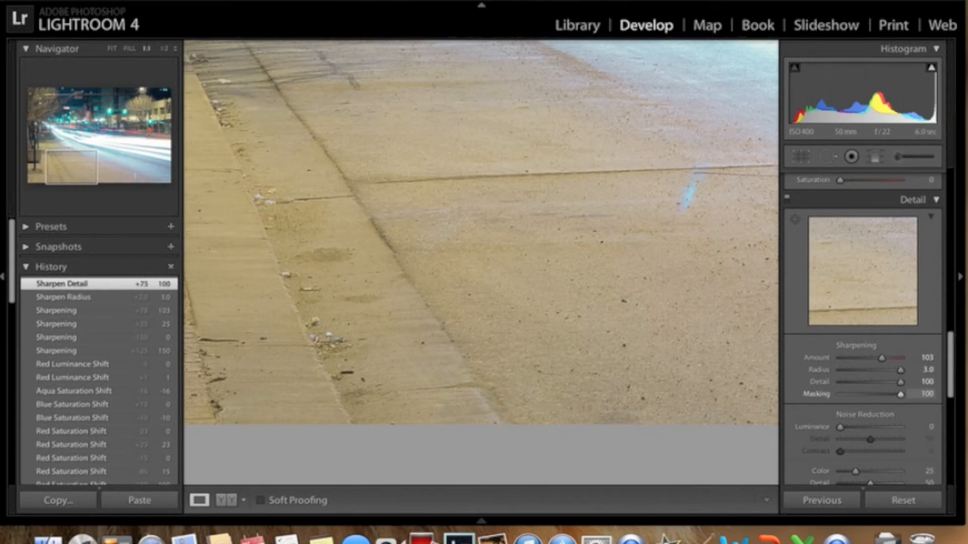
double_click(901, 396)
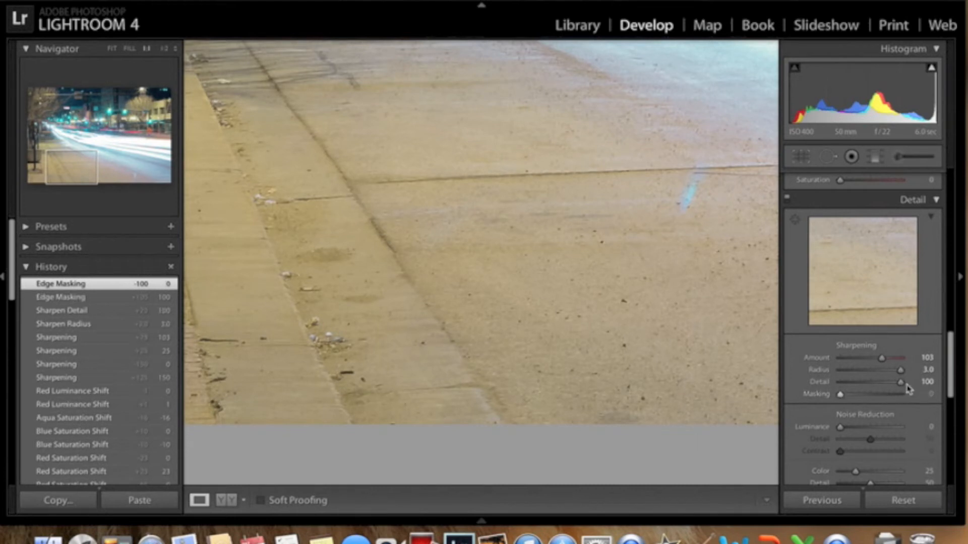
double_click(883, 360)
double_click(901, 372)
double_click(902, 383)
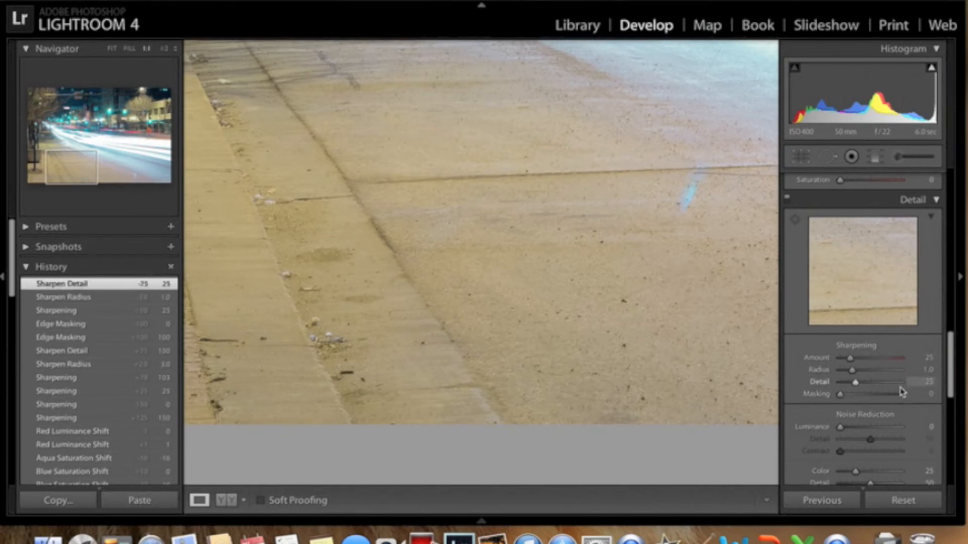
Fit the whole photo in view and look over the Noise Reduction settings, checking the sidewalk area
scroll(897, 391, "down", 5)
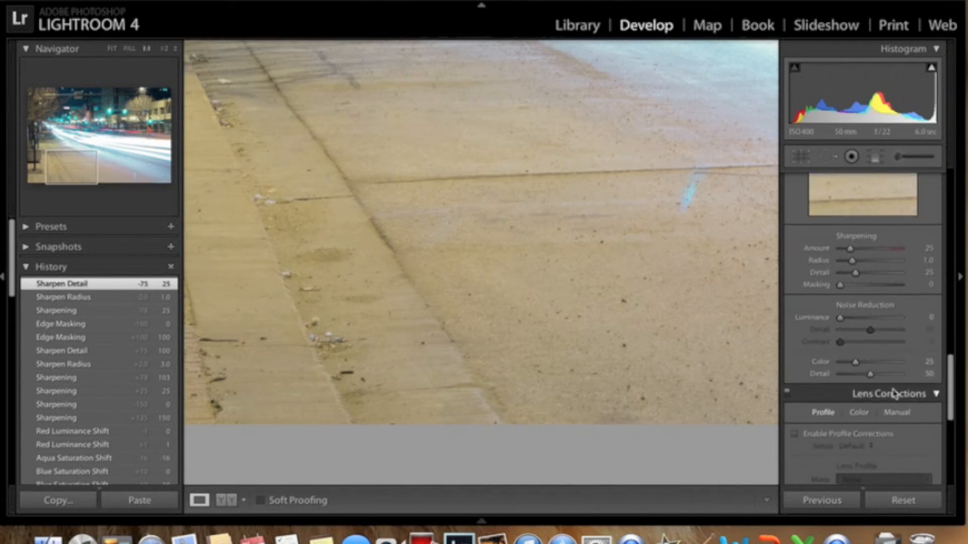
left_click(638, 332)
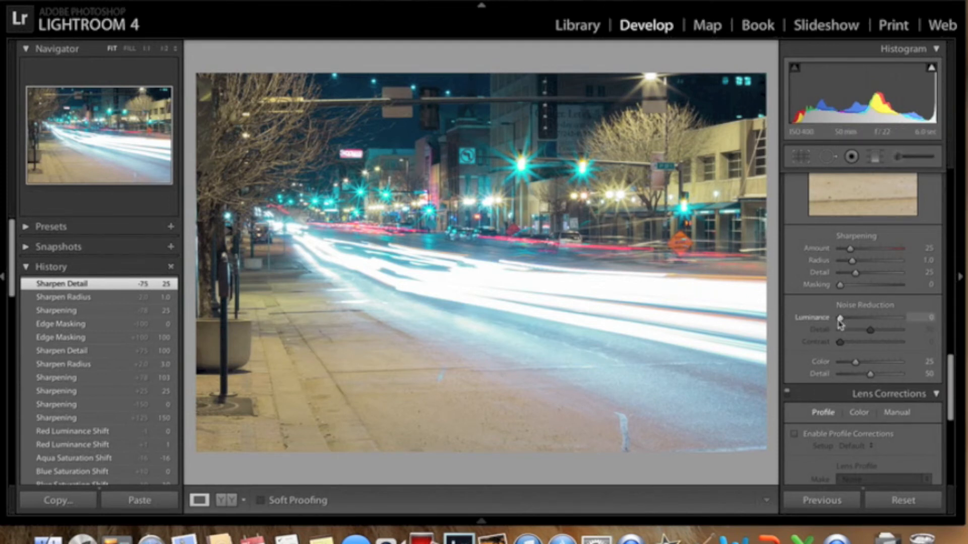
mouse_move(839, 323)
left_mouse_down()
mouse_move(889, 338)
mouse_move(827, 324)
left_mouse_up()
left_click(372, 423)
left_click(516, 404)
Enable the lens profile corrections and keep Canon EF 50mm f/1.8 II as the lens model
scroll(863, 406, "down", 5)
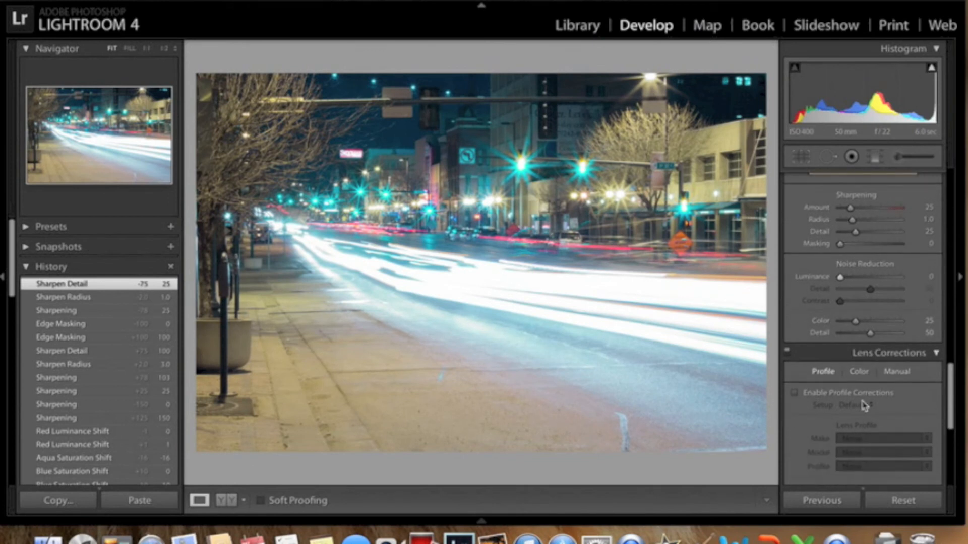
scroll(863, 404, "down", 2)
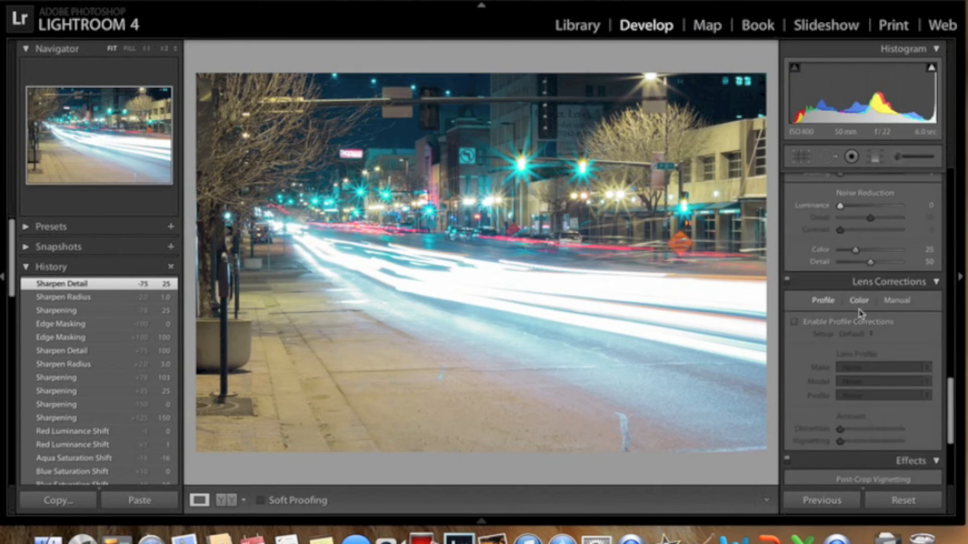
scroll(875, 339, "down", 2)
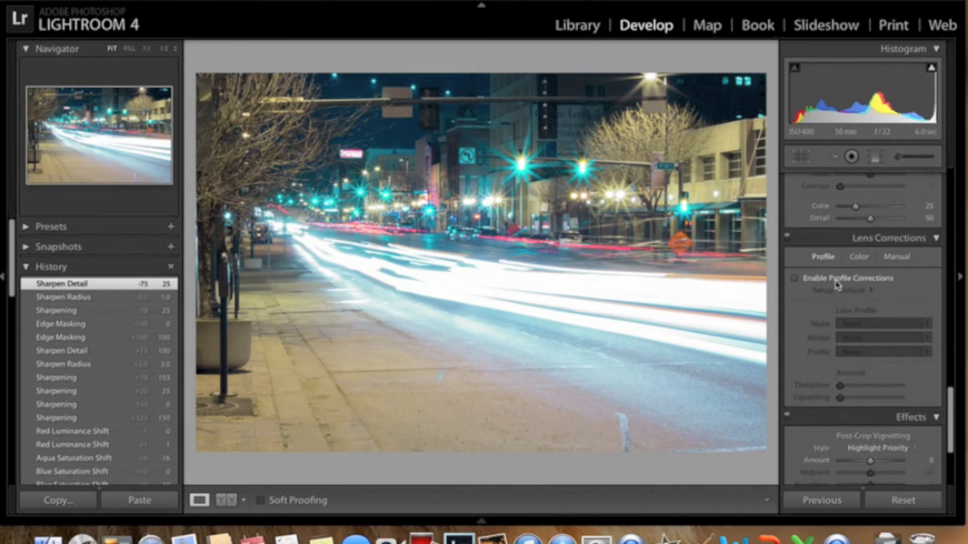
left_click(795, 279)
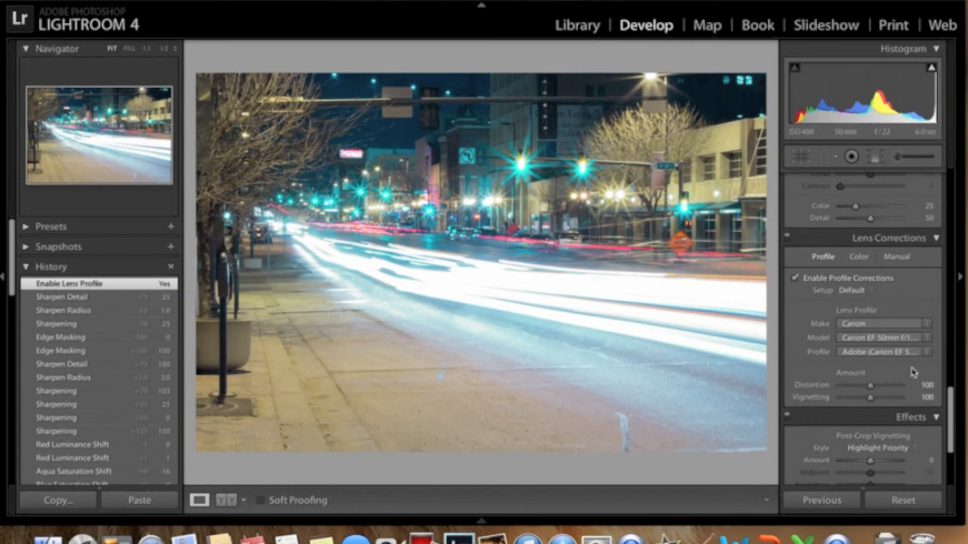
left_click(928, 338)
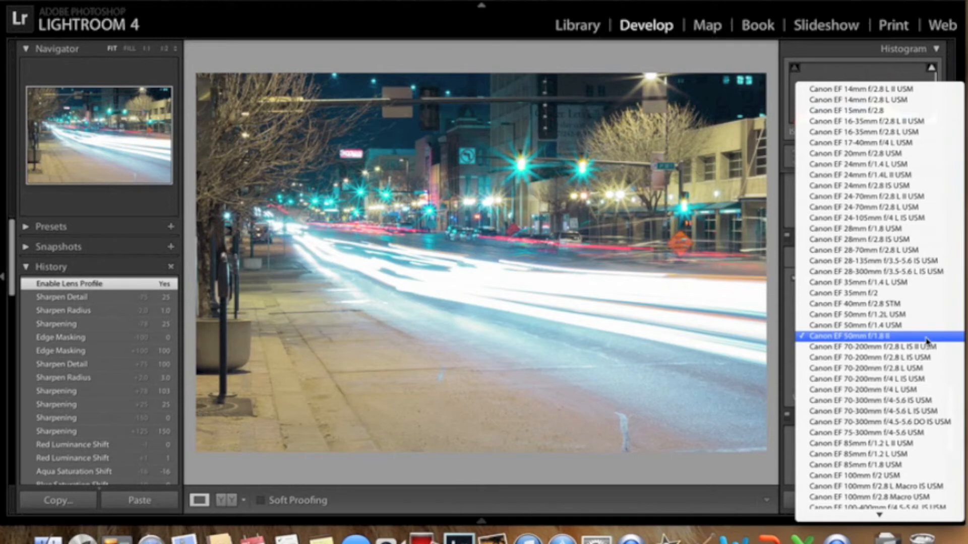
left_click(927, 340)
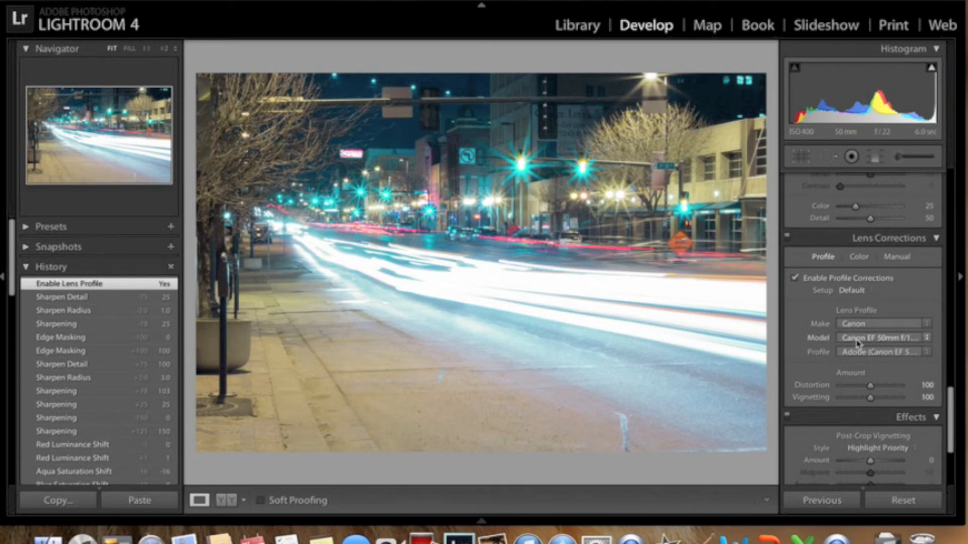
Check the available lens profiles, and try the profile's Vignetting amount at 97 before returning it to 100
left_click(925, 353)
left_click(936, 314)
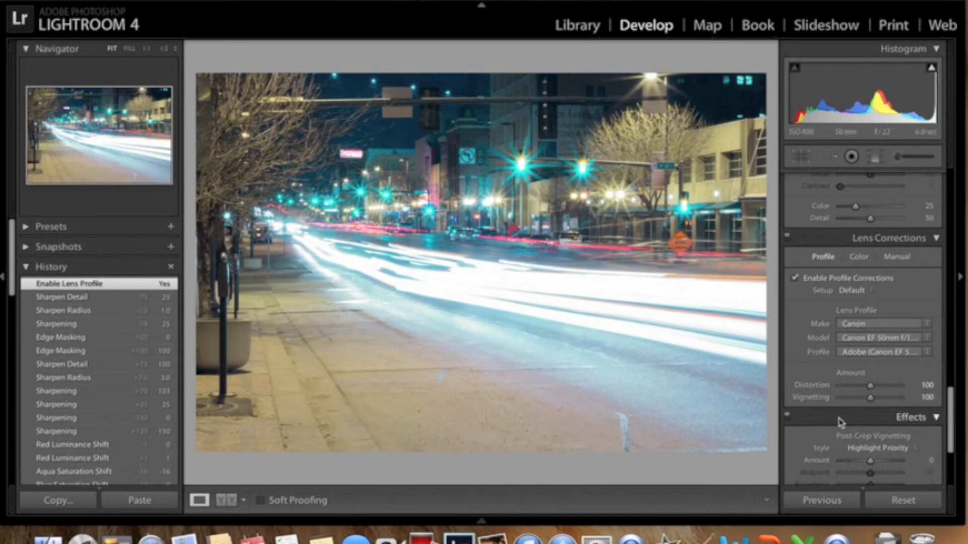
left_click(869, 398)
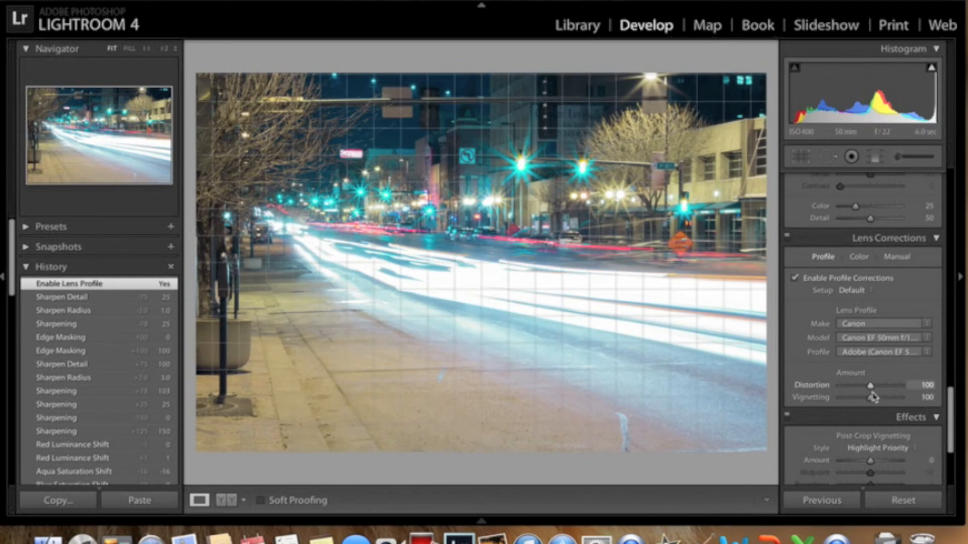
mouse_move(870, 399)
left_mouse_down()
mouse_move(921, 405)
mouse_move(784, 403)
mouse_move(874, 401)
left_mouse_up()
Try a post-crop vignette with Amount -100 and Midpoint 58, and reset both to their defaults
scroll(877, 408, "down", 4)
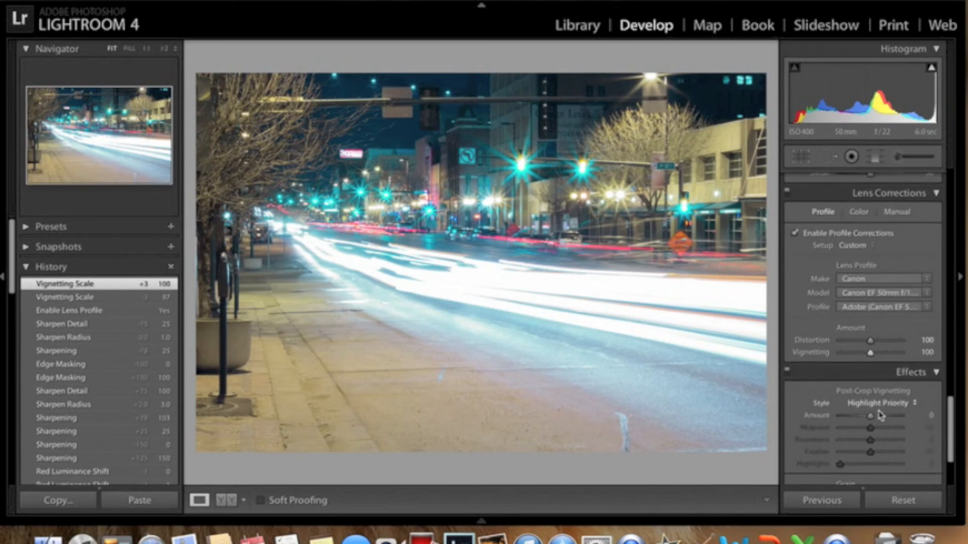
scroll(879, 416, "down", 2)
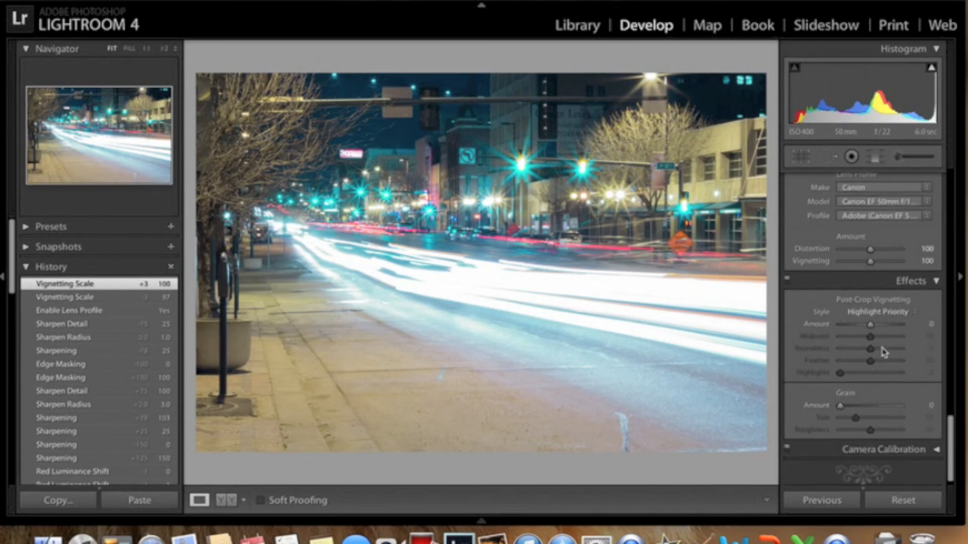
left_click_drag(872, 329, 814, 338)
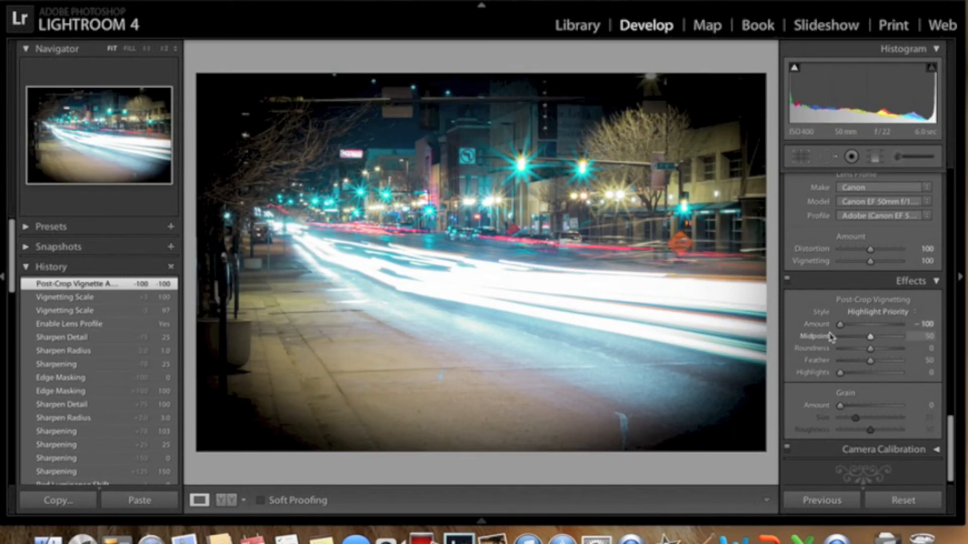
left_click_drag(871, 344, 878, 341)
double_click(877, 339)
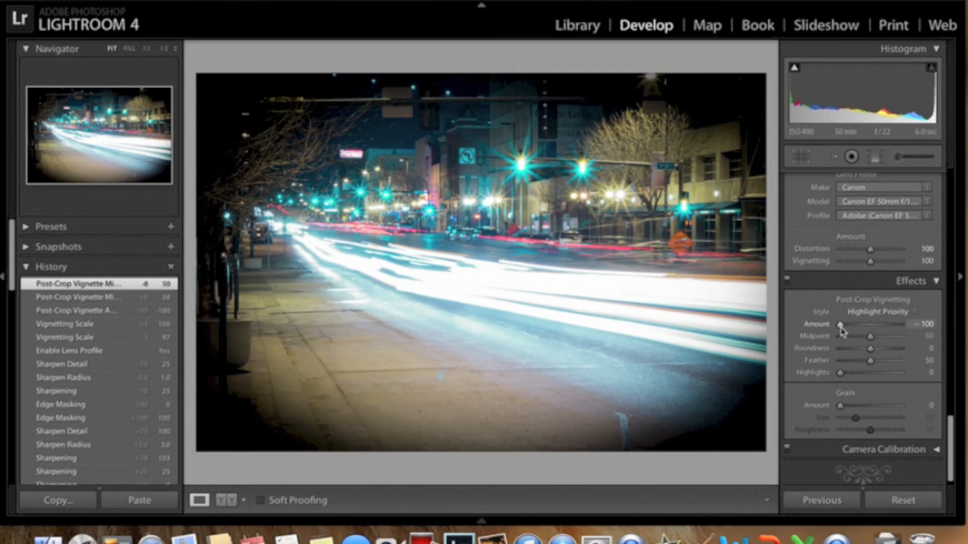
double_click(840, 327)
Try Grain at Amount 100, Size 33 and Roughness 100, inspect the light trails up close, and reset Amount and Roughness
scroll(847, 353, "down", 1)
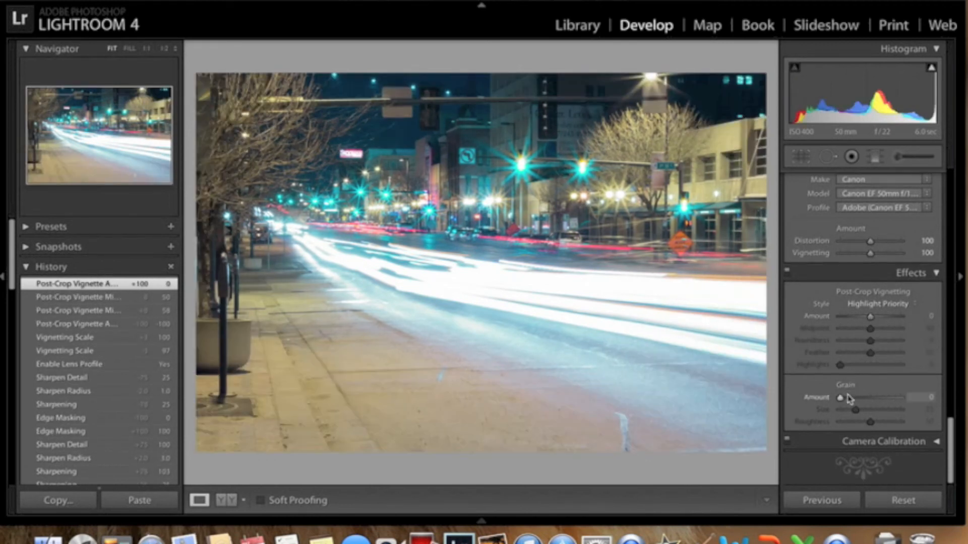
left_click_drag(840, 399, 916, 394)
left_click_drag(857, 412, 932, 426)
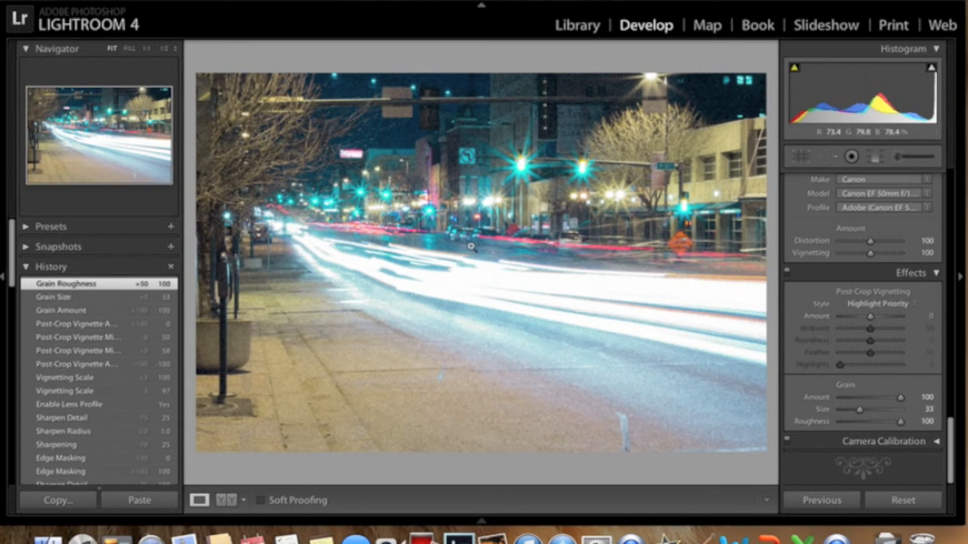
left_click(556, 281)
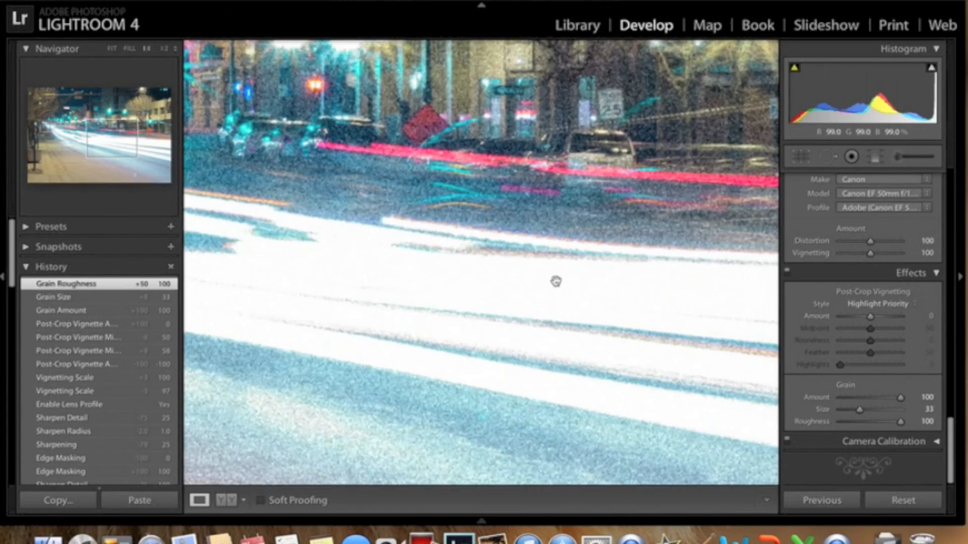
left_click(556, 282)
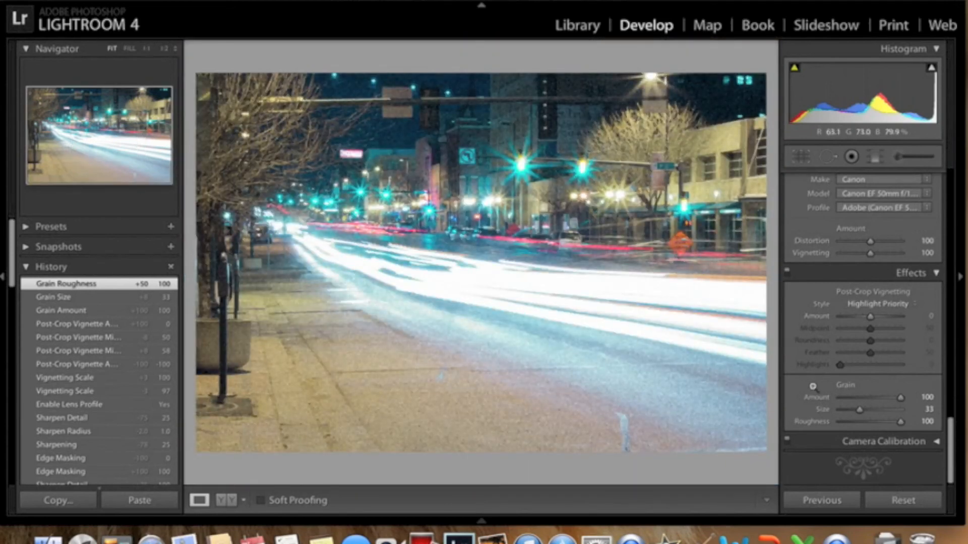
double_click(901, 423)
double_click(901, 398)
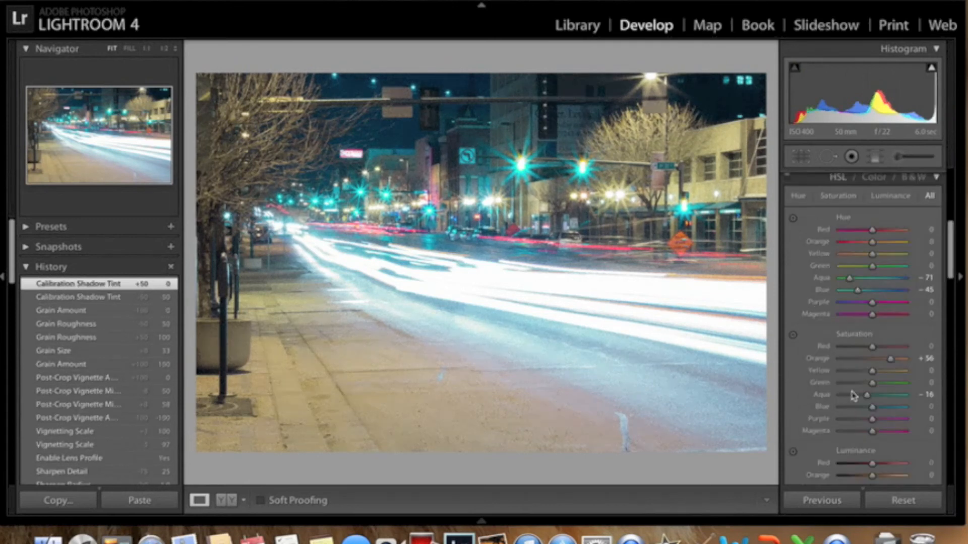
Try cropping the photo inward from its lower-right corner at the original aspect ratio
scroll(816, 252, "up", 10)
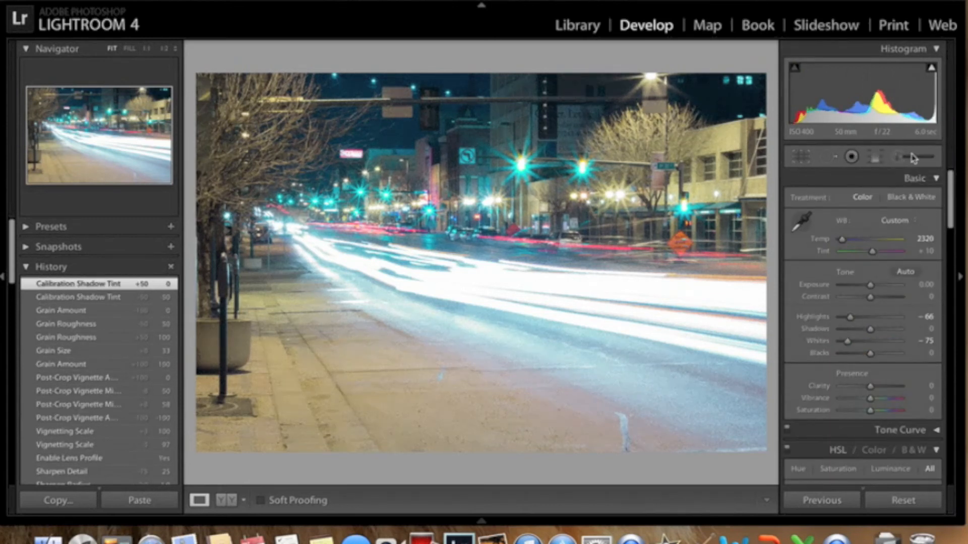
left_click(802, 158)
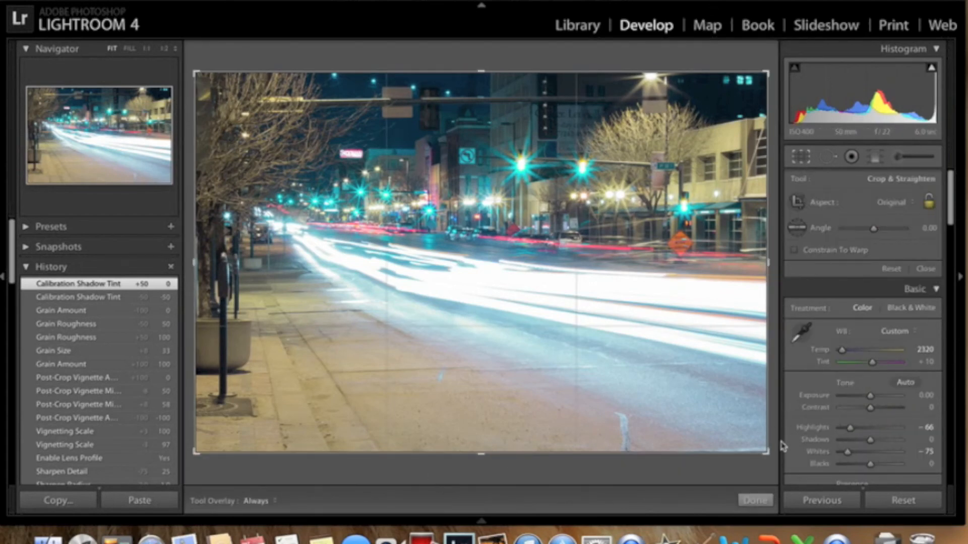
left_click_drag(767, 452, 668, 394)
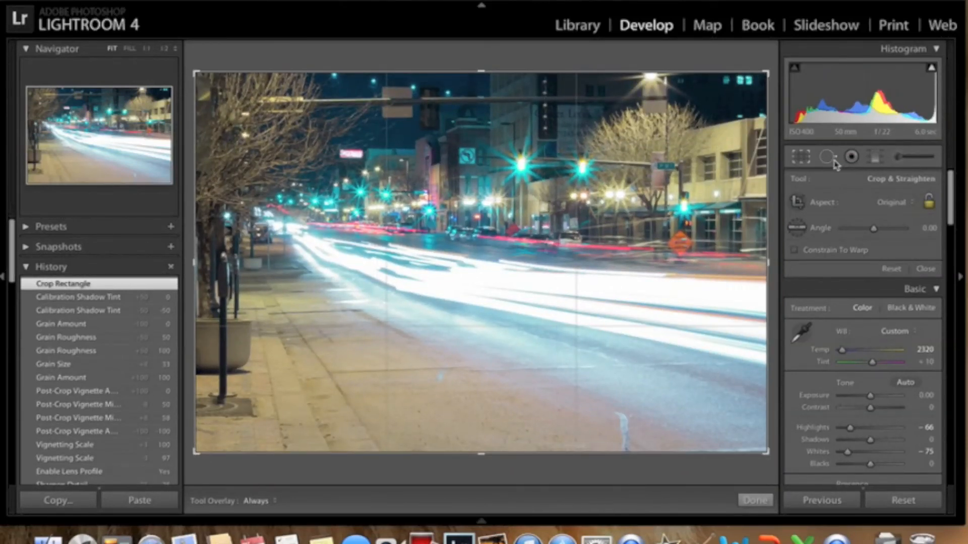
Remove the small blue mark on the pavement with a size 76 Clone spot, adjust the spot, and check the repair up close
left_click(826, 157)
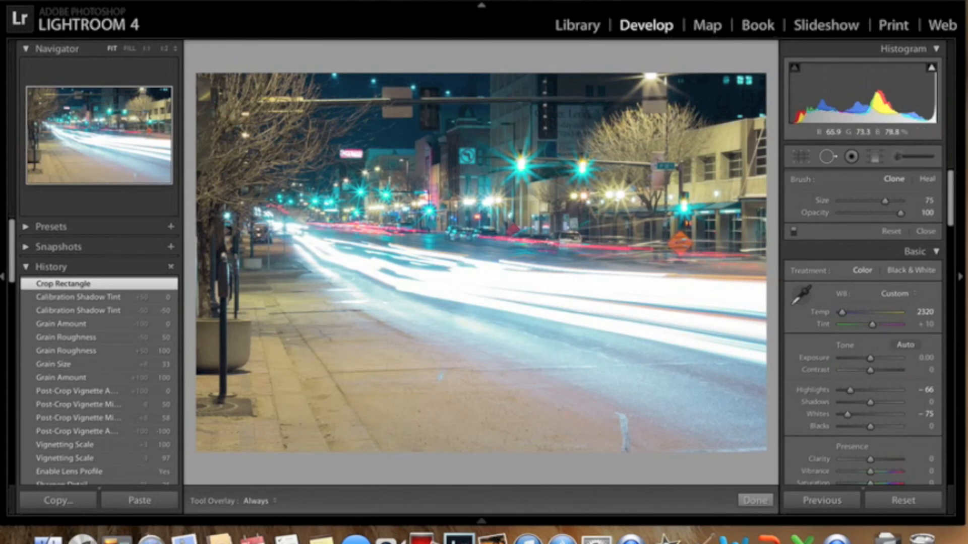
key("bracketright")
left_click(440, 378)
left_click_drag(464, 385, 466, 385)
left_click(755, 501)
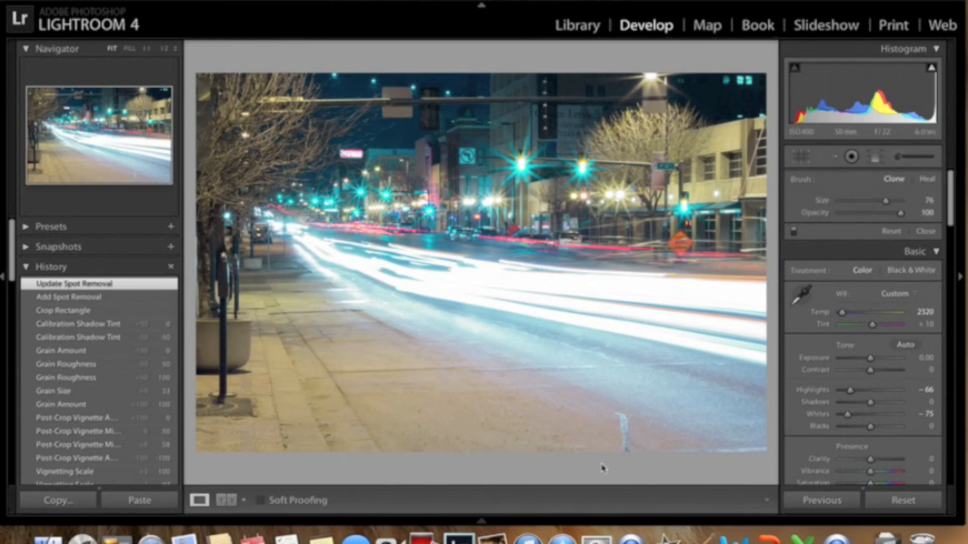
left_click(448, 374)
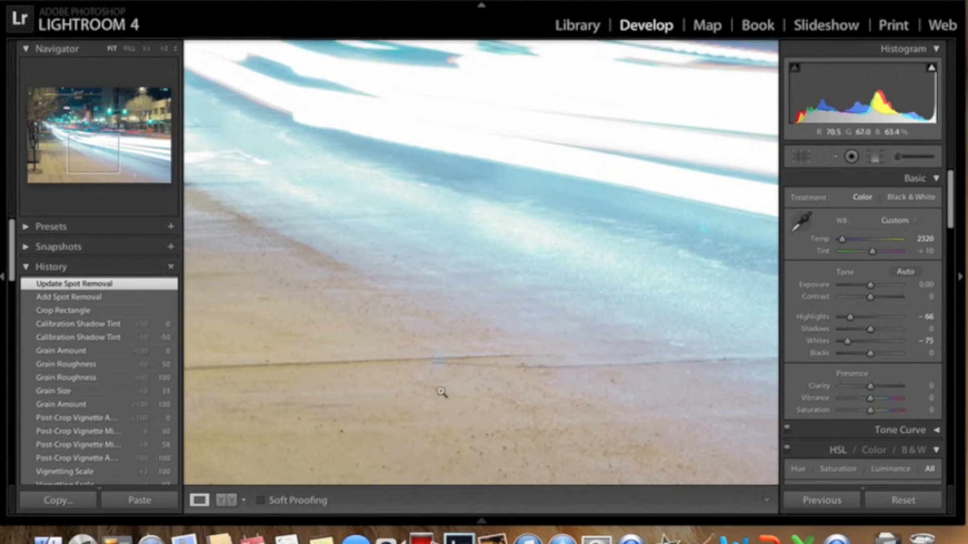
left_click(440, 390)
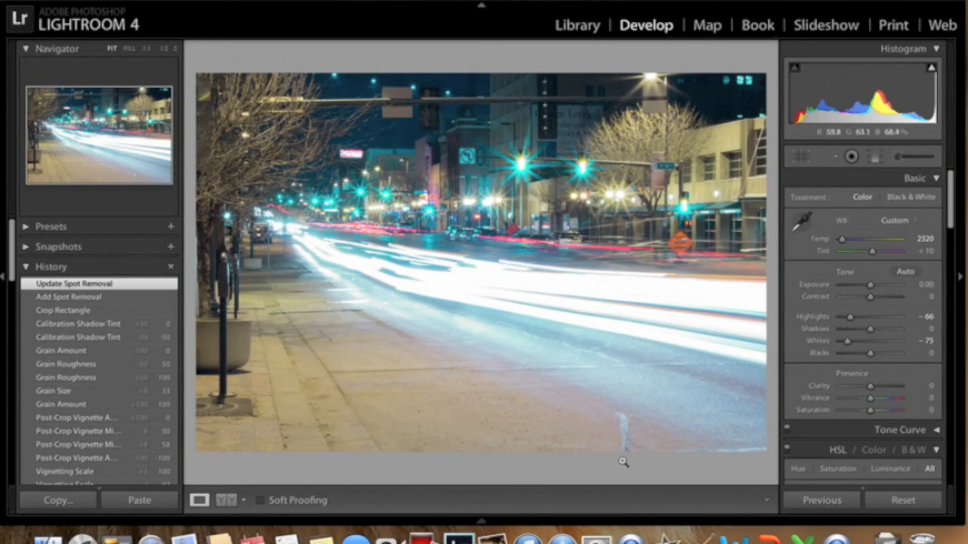
Remove the white crack at the road's lower edge with three size 77 Clone spots, adjust the last source, and check the repair up close
left_click(832, 158)
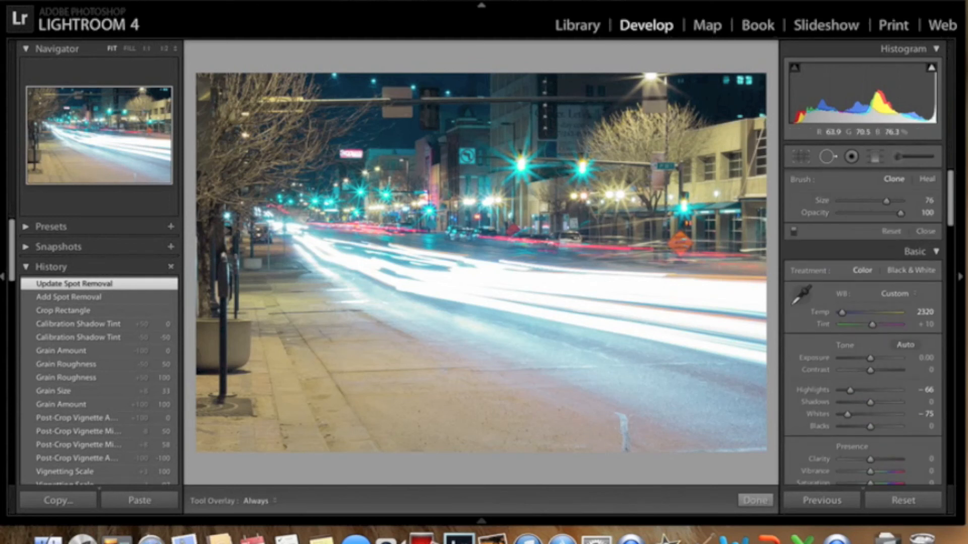
left_click(622, 415)
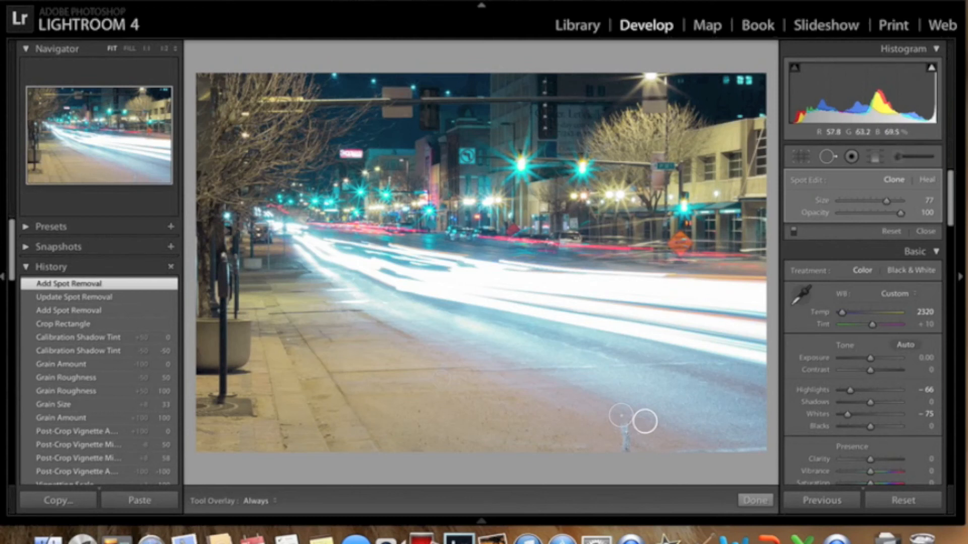
left_click(628, 430)
left_click(625, 447)
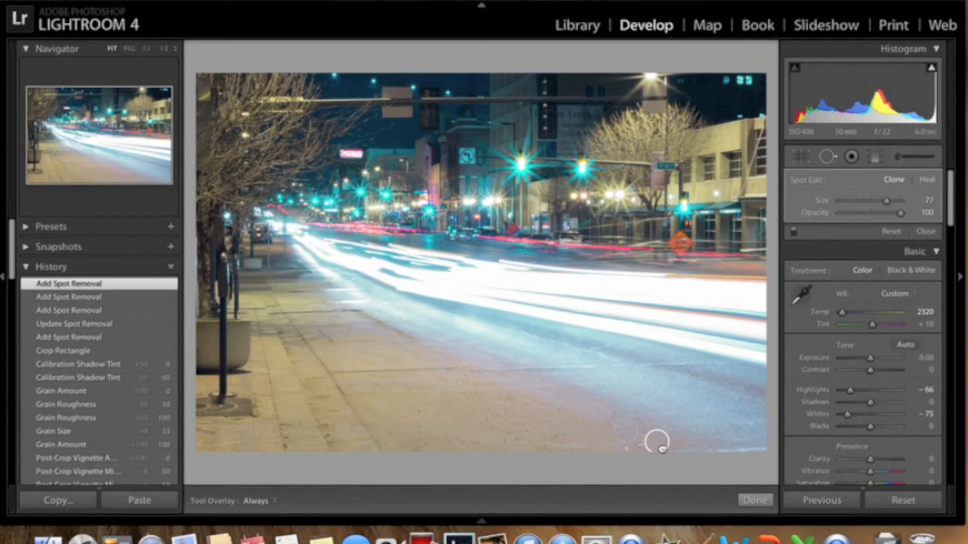
left_click_drag(657, 442, 653, 442)
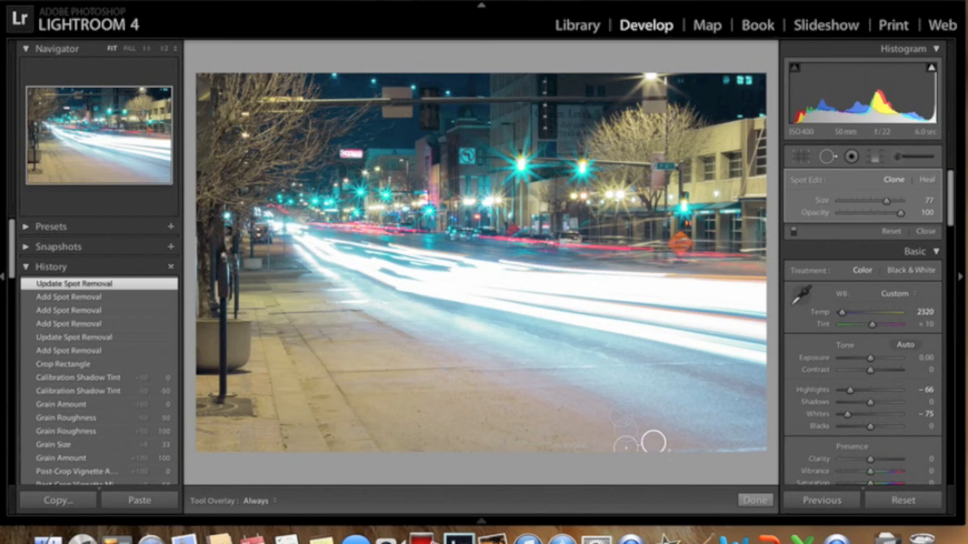
left_click(755, 501)
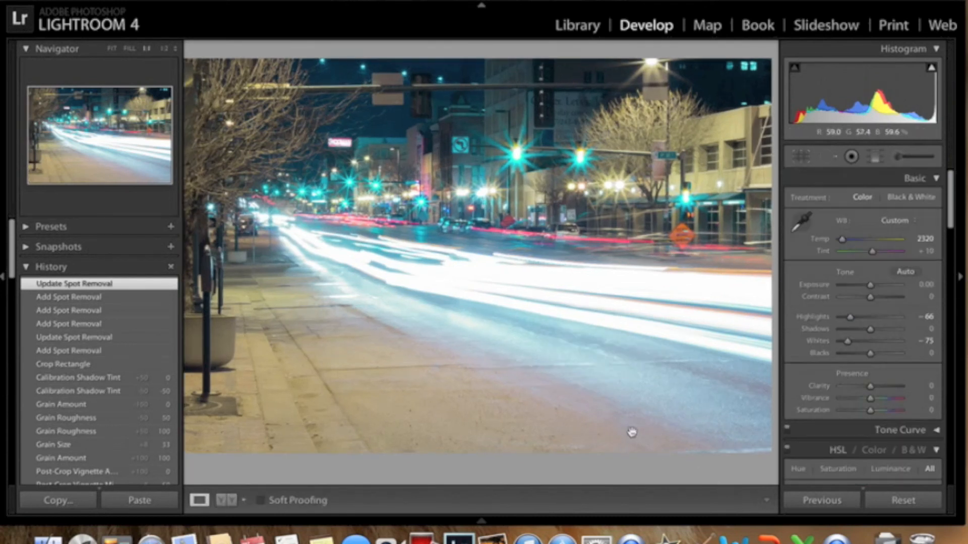
left_click(632, 433)
left_click_drag(632, 435, 537, 231)
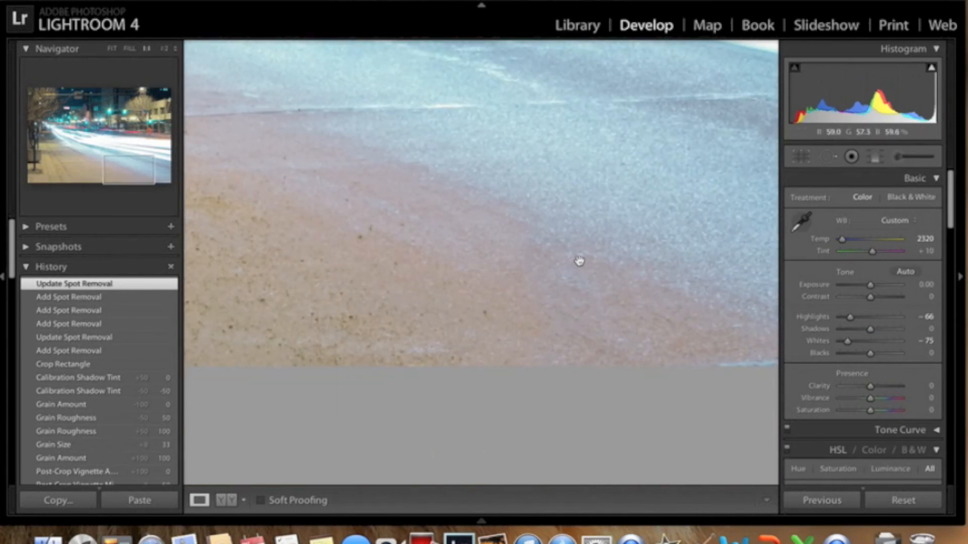
left_click(578, 352)
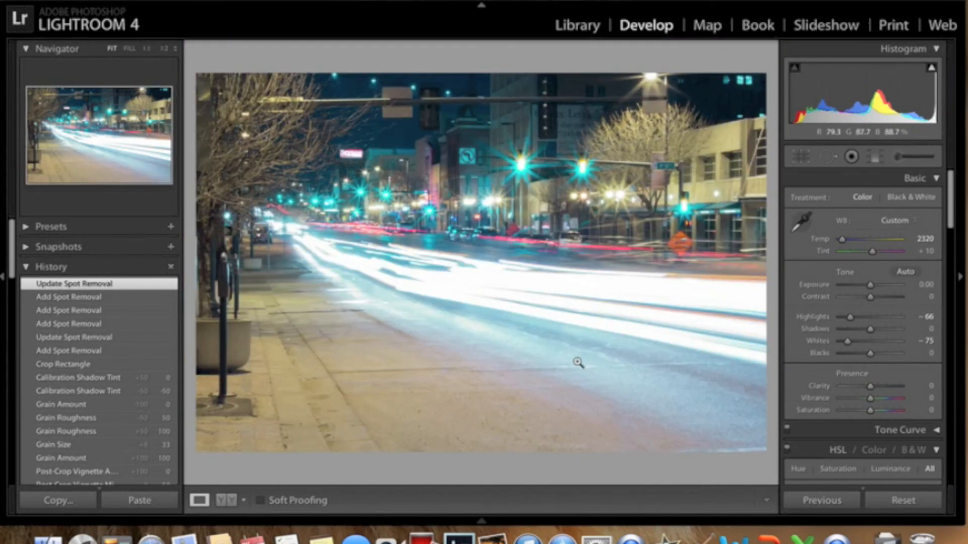
Set the Adjustment Brush size to 6.0, trying larger and smaller sizes over the street
key("k")
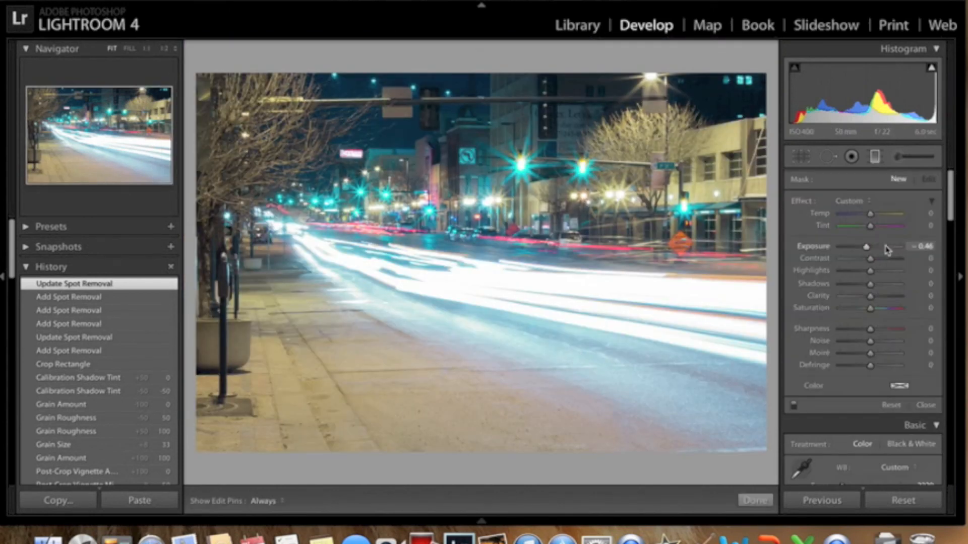
left_click(897, 159)
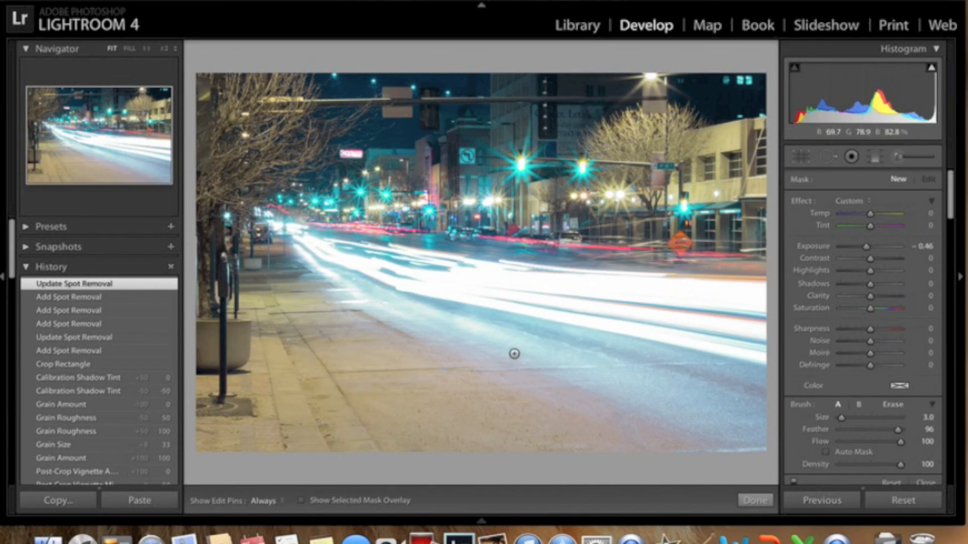
key("]")
key("]")
key("]")
key("]")
key("]")
key("]")
key("]")
key("]")
key("]")
key("[")
key("[")
key("[")
key("[")
key("[")
key("[")
left_click(755, 501)
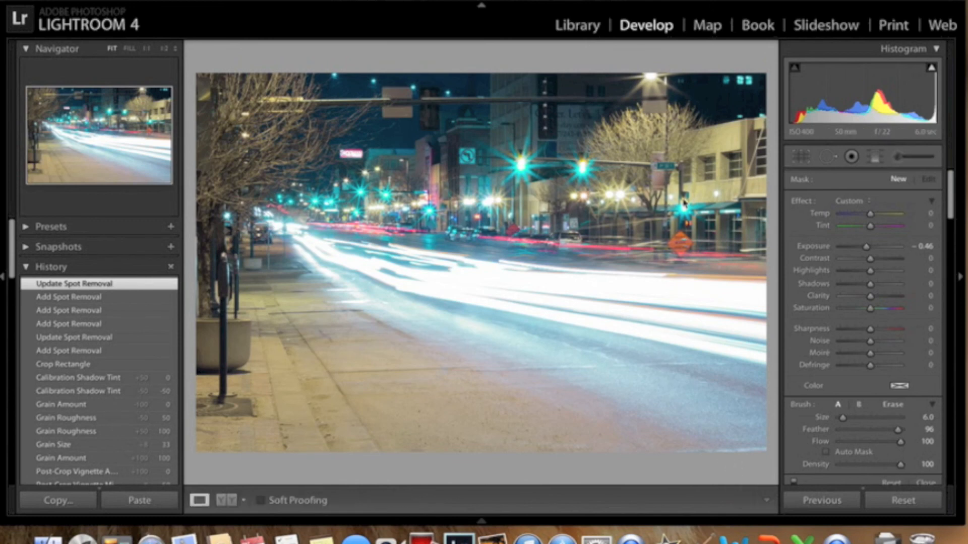
Paint an Adjustment Brush mask over the dark billboard behind the traffic lights with Exposure -0.46
left_click(684, 237)
left_click_drag(611, 133, 824, 360)
left_click_drag(614, 194, 558, 277)
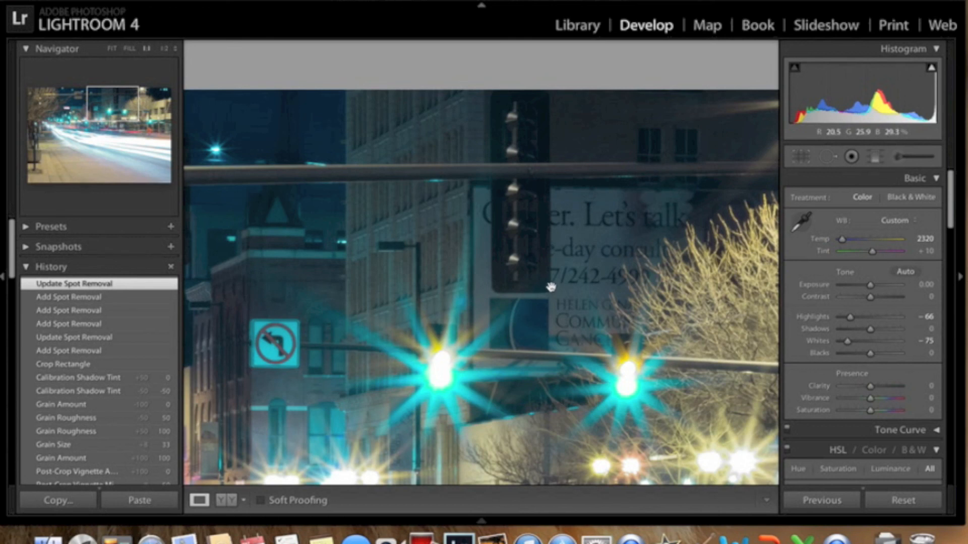
mouse_move(561, 285)
left_mouse_down()
mouse_move(657, 277)
mouse_move(702, 254)
mouse_move(569, 281)
left_mouse_up()
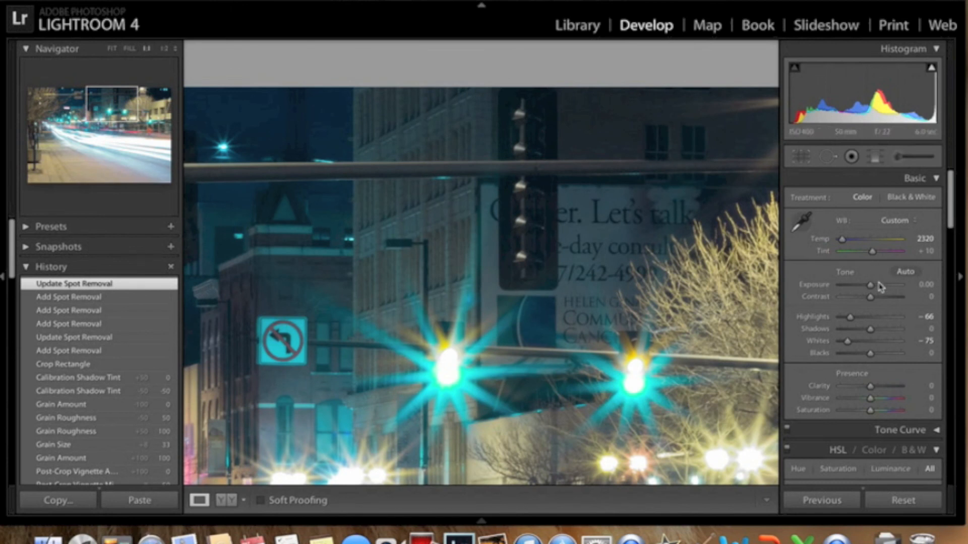
left_click(899, 157)
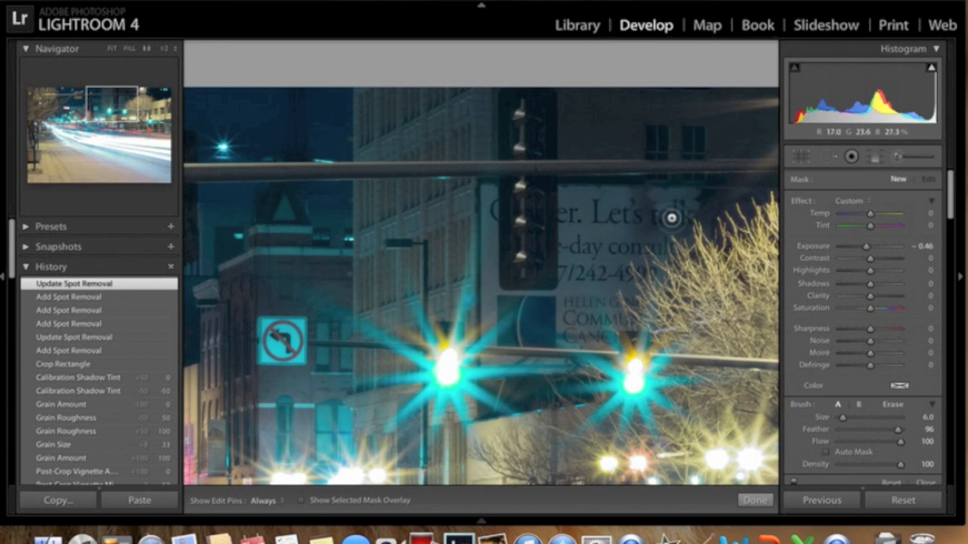
key("h")
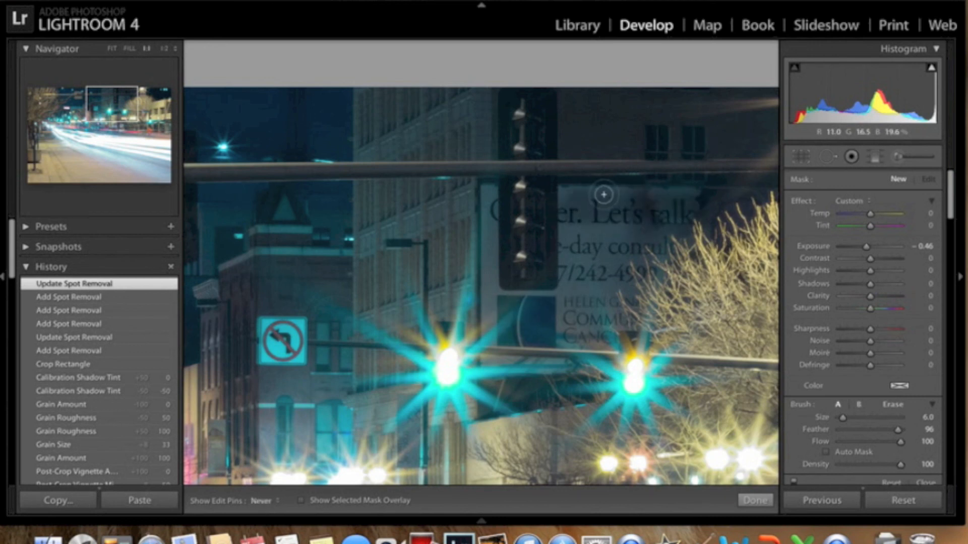
left_click(574, 263)
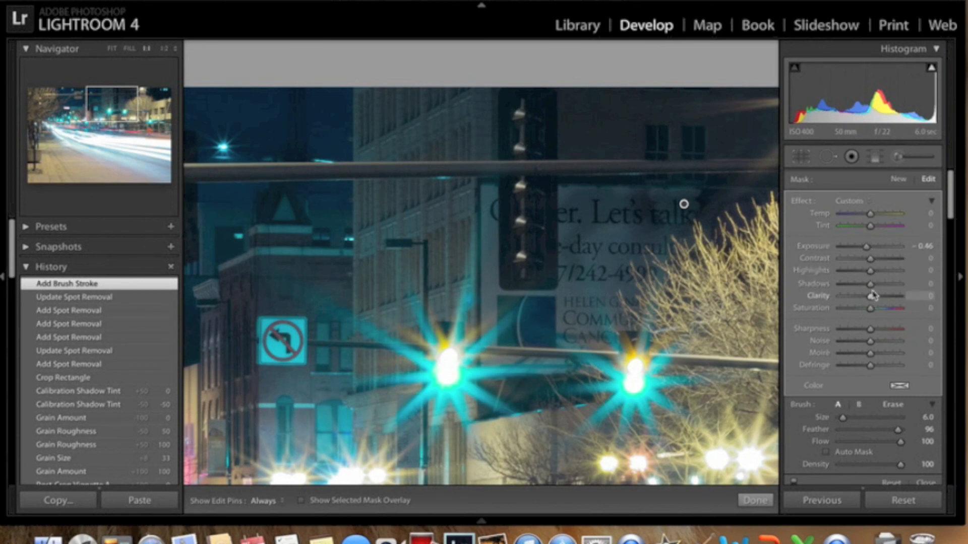
Set the billboard mask's Shadows to 55 and reset its Exposure to 0, then brush more of the billboard and leave the Adjustment Brush
left_click_drag(871, 285, 888, 286)
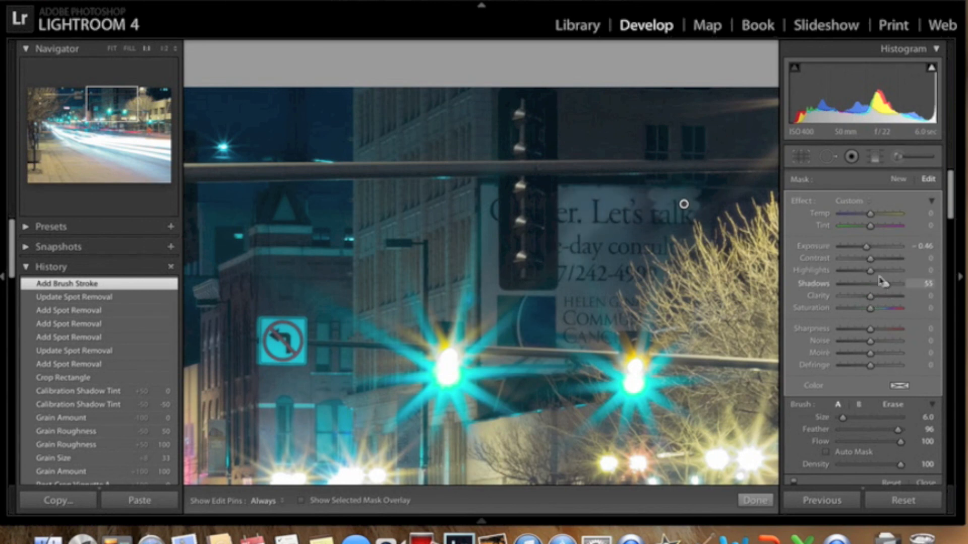
double_click(867, 252)
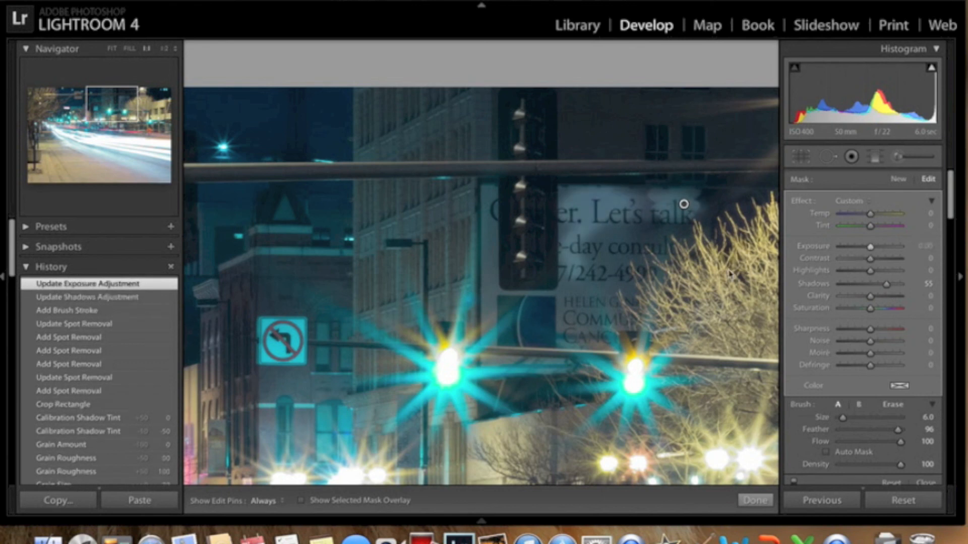
key("h")
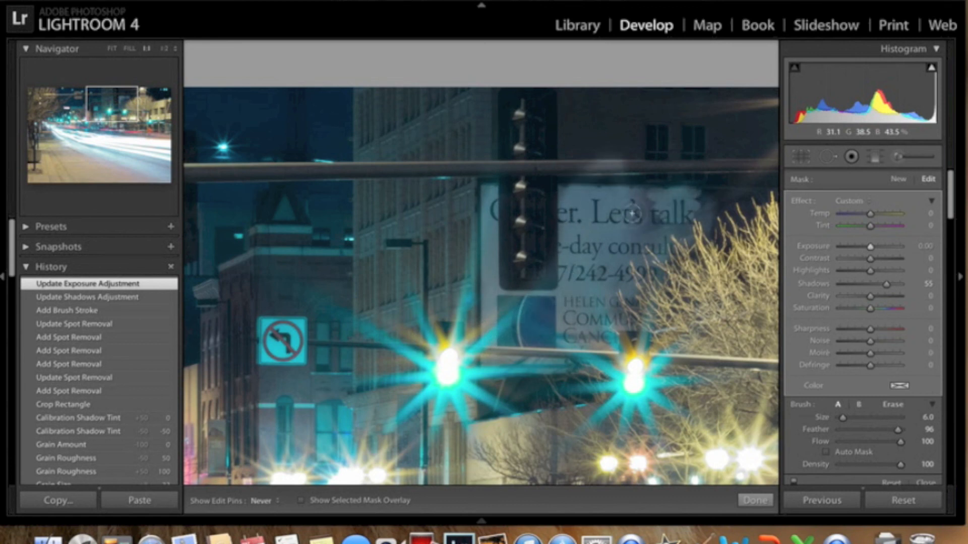
key("h")
left_click(634, 301)
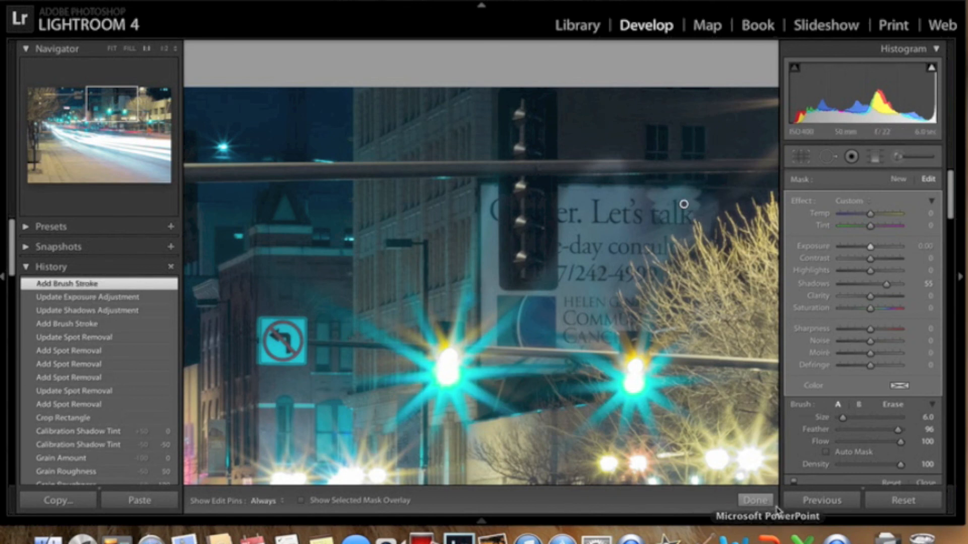
left_click(765, 505)
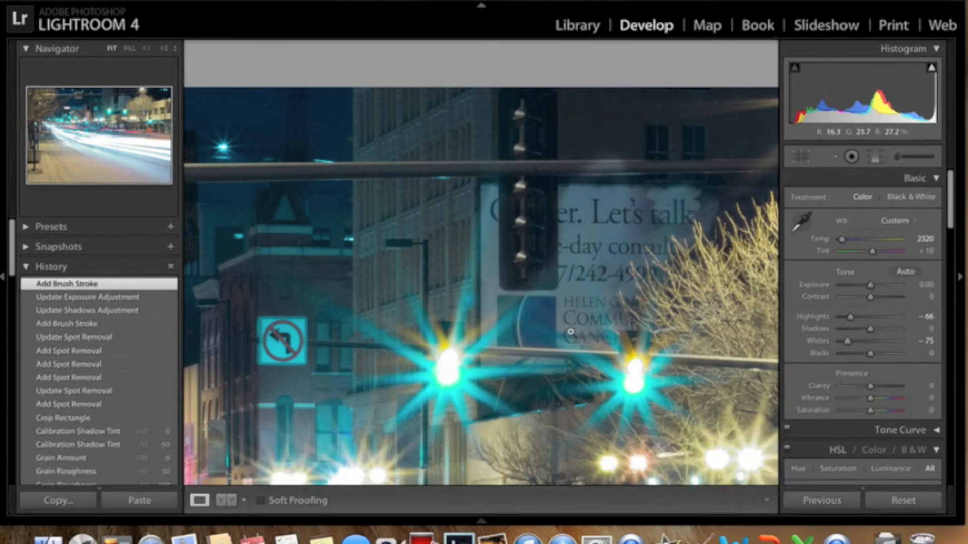
left_click(567, 327)
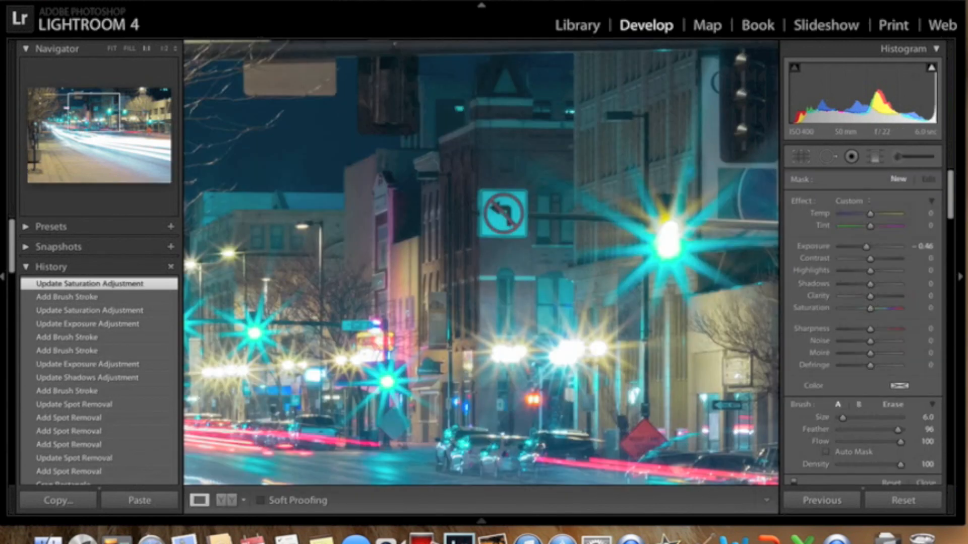
key("k")
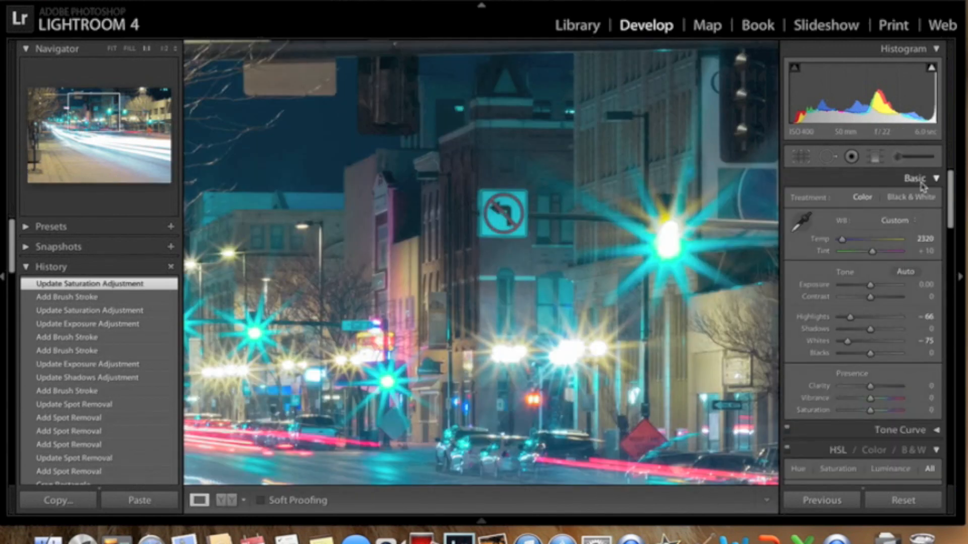